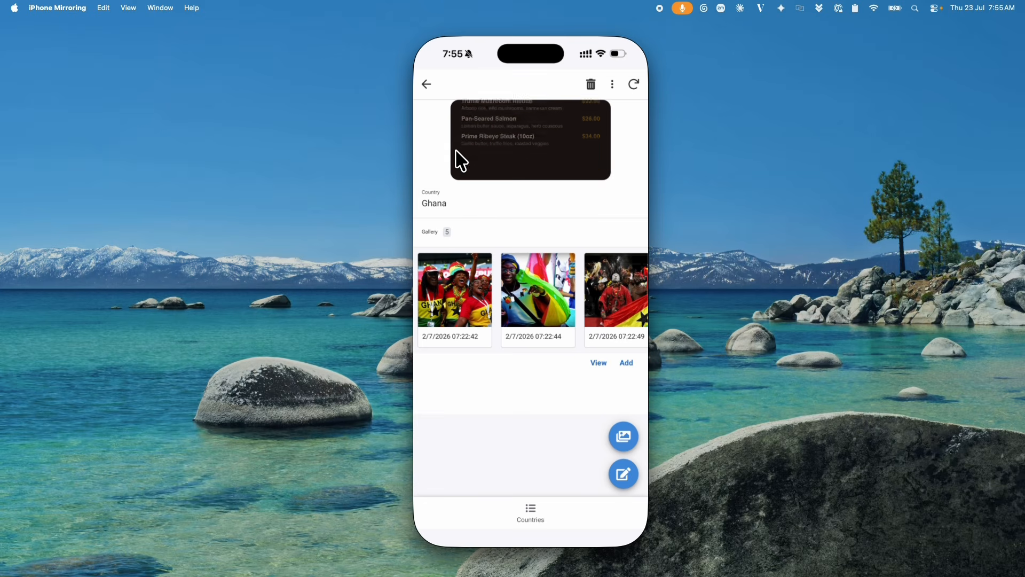
Switch to Chrome, search Google in a new tab for "appsheet community" and open the Latest AppSheet topics forum.
{"action": "key", "text": "ctrl+Right"}
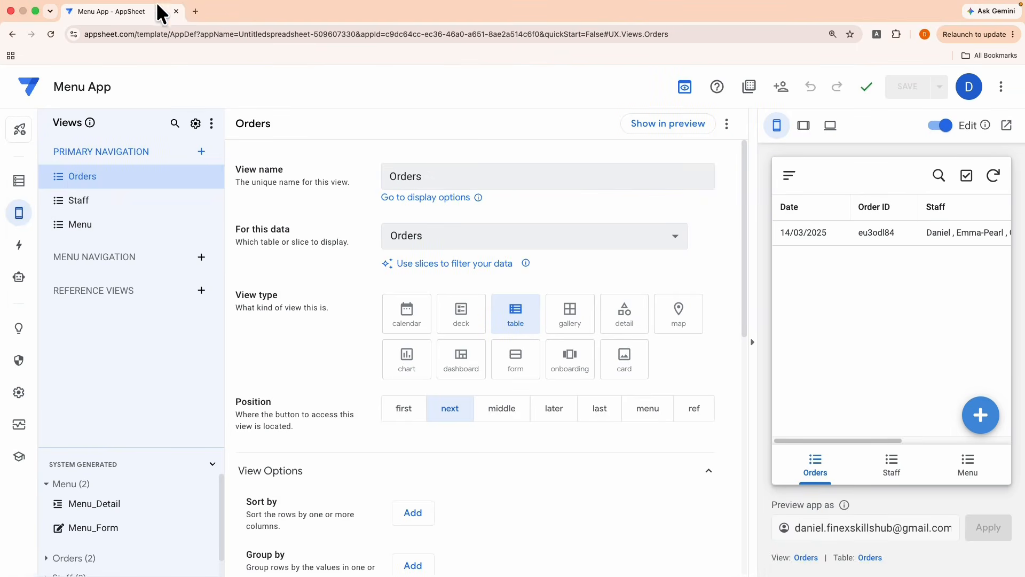
{"action": "left_click", "coordinate": [193, 12]}
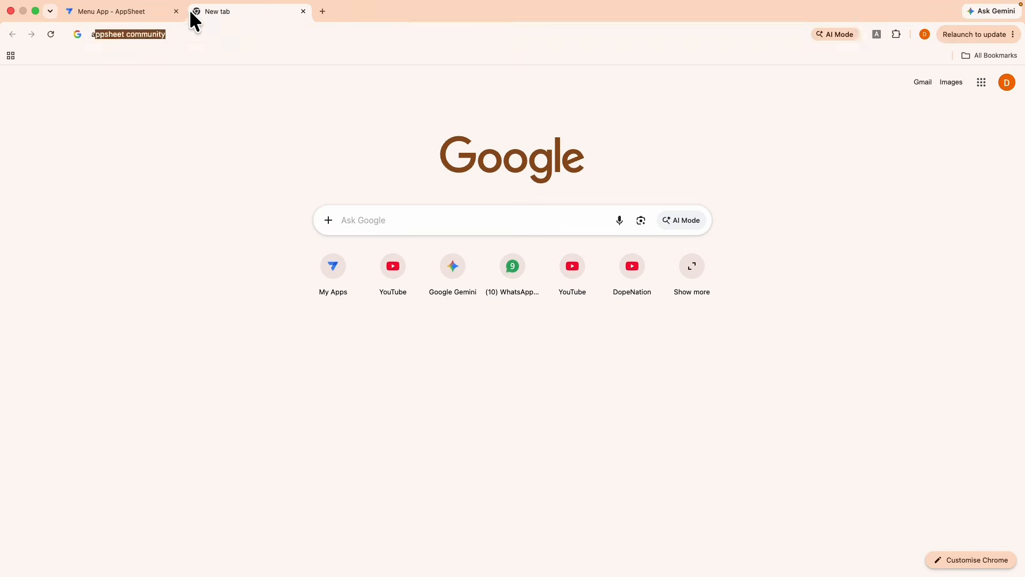
{"action": "type", "text": "appsheet community"}
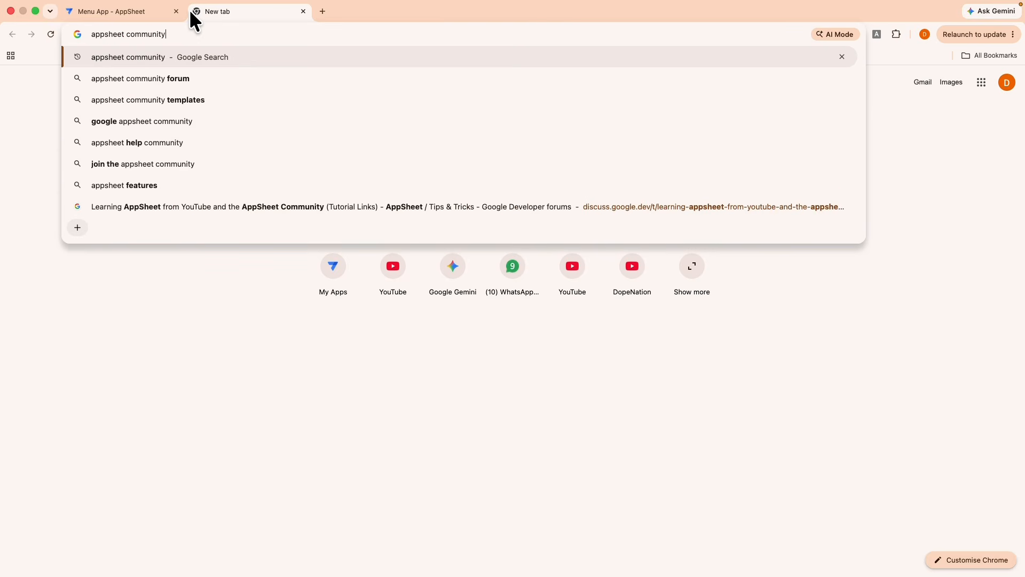
{"action": "key", "text": "Return"}
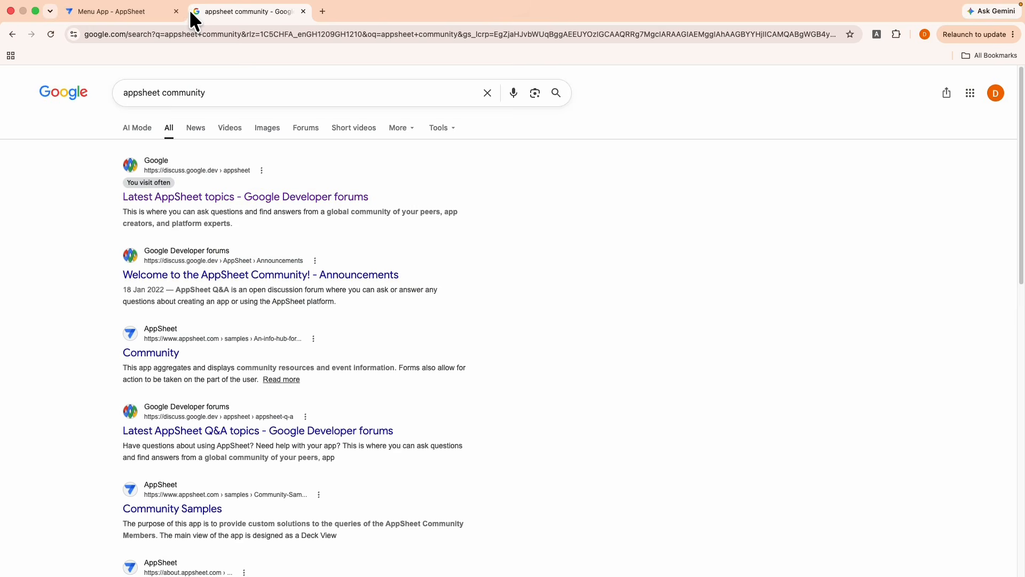
{"action": "left_click", "coordinate": [200, 197]}
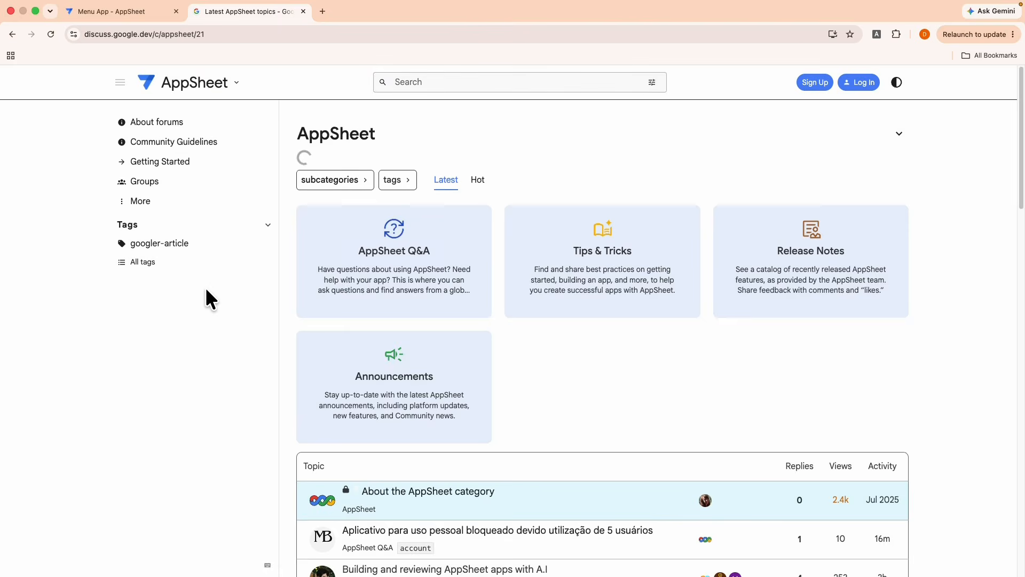
Search for "carousel" from the forum's Tips & Tricks category and open the post on auto scrolling carousels using SVGs.
{"action": "left_click", "coordinate": [640, 300]}
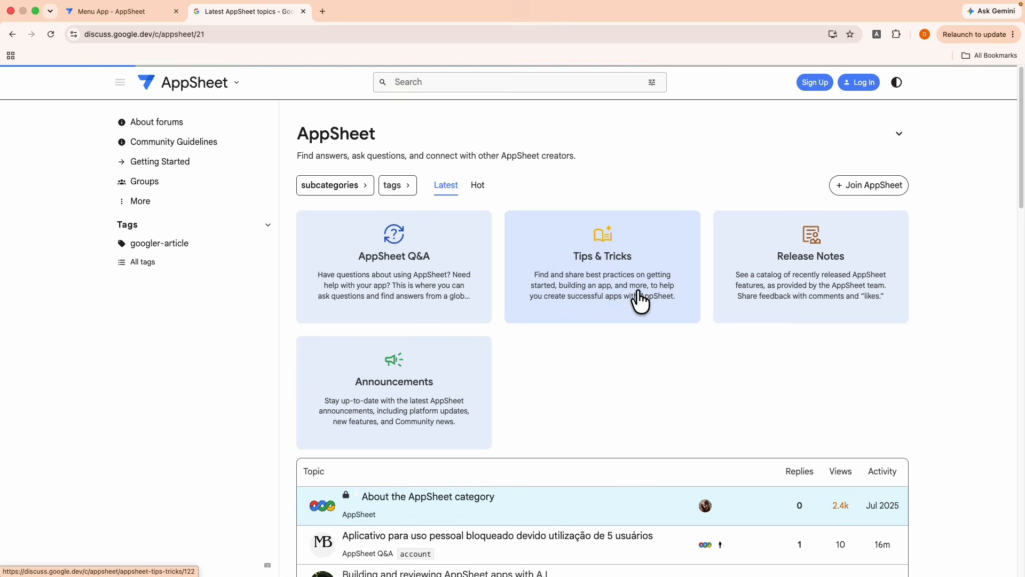
{"action": "scroll", "coordinate": [529, 382], "scroll_direction": "down", "scroll_amount": 3}
{"action": "scroll", "coordinate": [481, 225], "scroll_direction": "up", "scroll_amount": 3}
{"action": "left_click", "coordinate": [427, 83]}
{"action": "type", "text": "ca"}
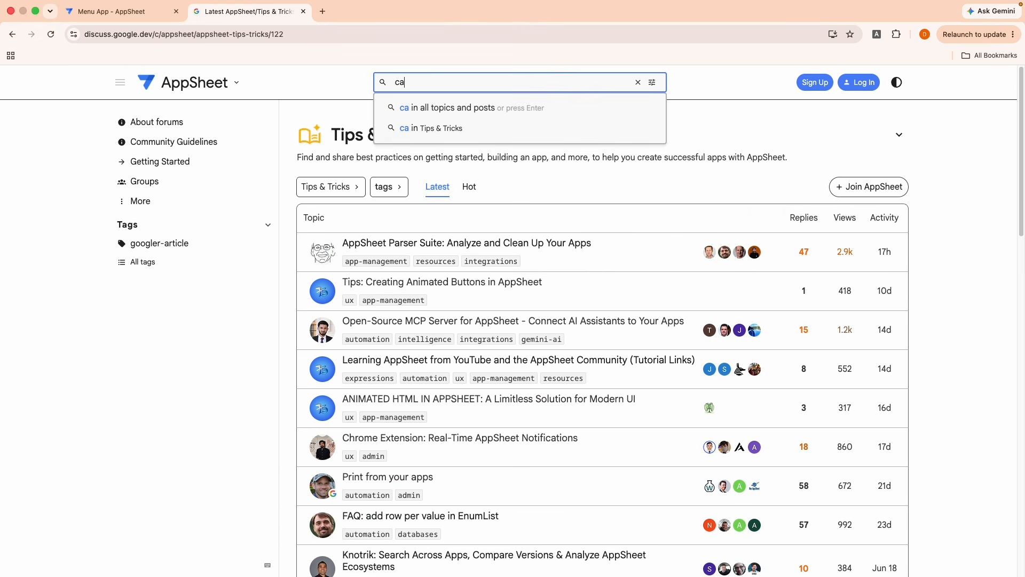
{"action": "type", "text": "rousel"}
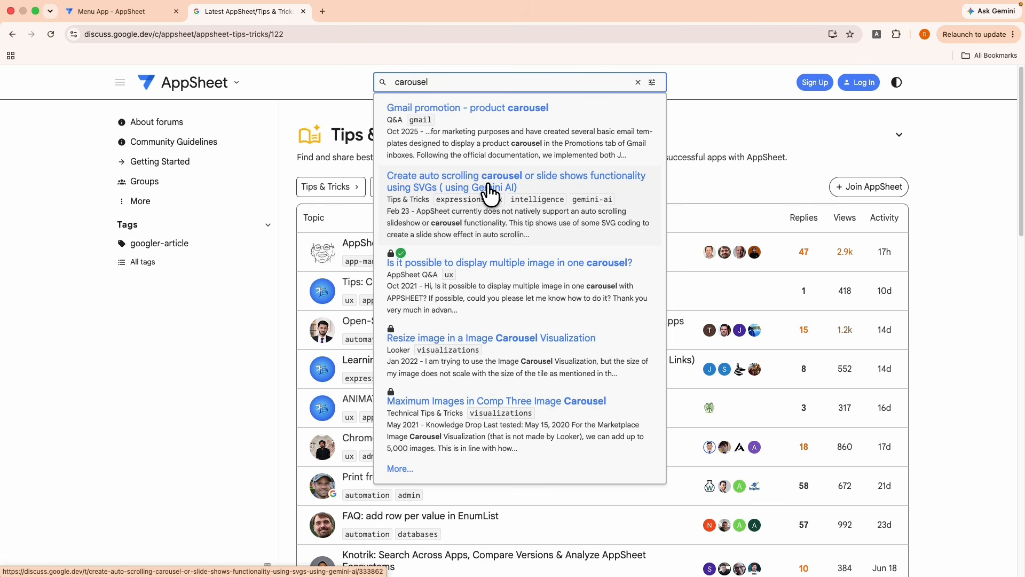
{"action": "left_click", "coordinate": [469, 179]}
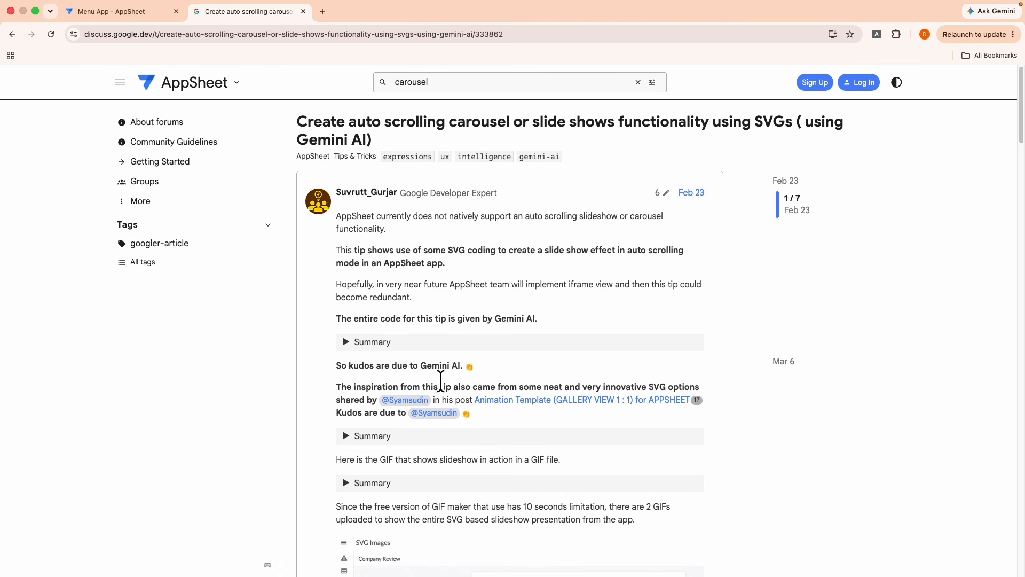
Read through the carousel post, examining its introduction, the slideshow GIFs and the instructions for using the SVG code.
{"action": "scroll", "coordinate": [438, 382], "scroll_direction": "down", "scroll_amount": 1}
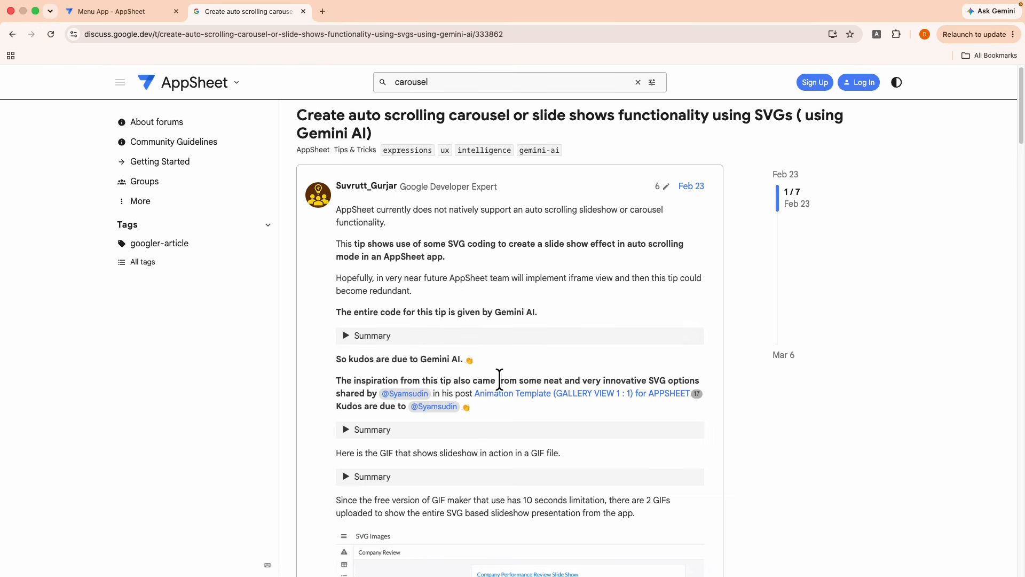
{"action": "scroll", "coordinate": [513, 360], "scroll_direction": "down", "scroll_amount": 1}
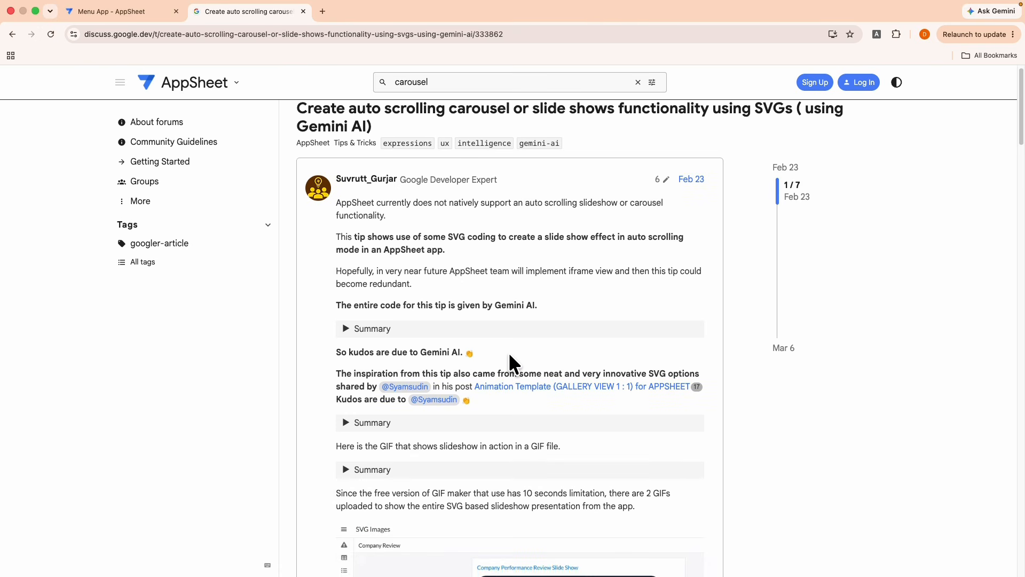
{"action": "scroll", "coordinate": [539, 348], "scroll_direction": "down", "scroll_amount": 1}
{"action": "scroll", "coordinate": [537, 345], "scroll_direction": "down", "scroll_amount": 5}
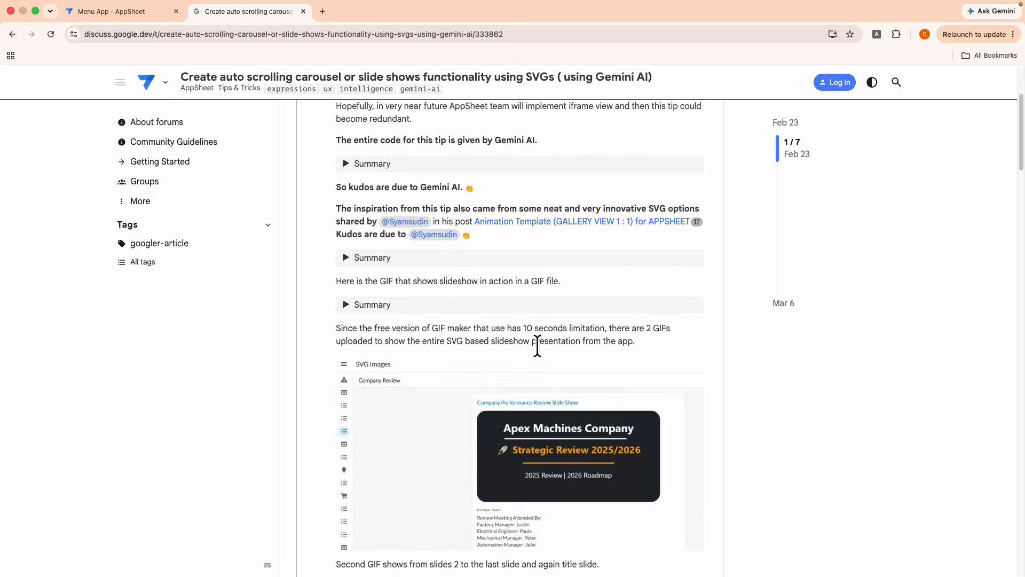
{"action": "scroll", "coordinate": [537, 347], "scroll_direction": "down", "scroll_amount": 1}
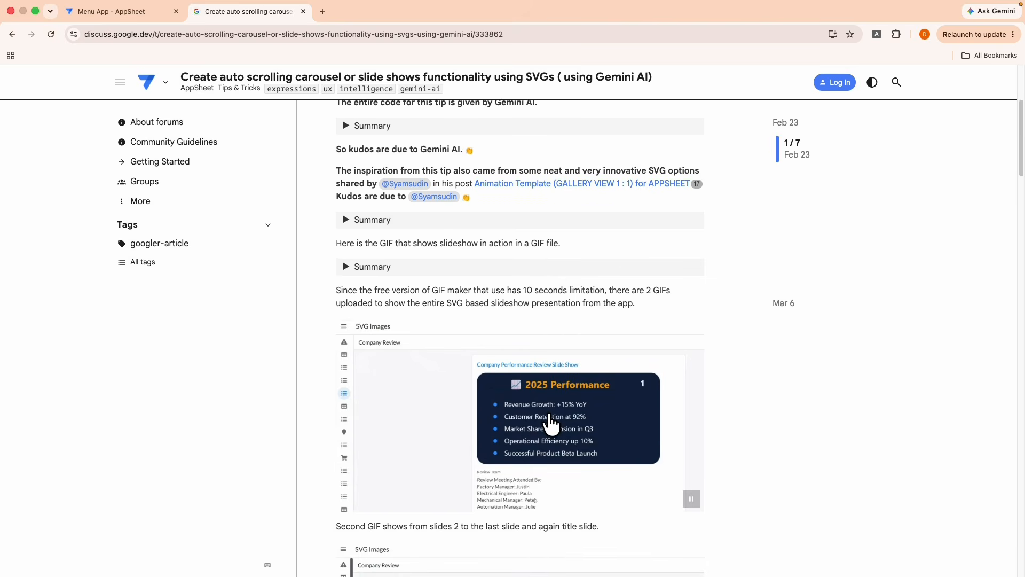
{"action": "scroll", "coordinate": [551, 426], "scroll_direction": "down", "scroll_amount": 1}
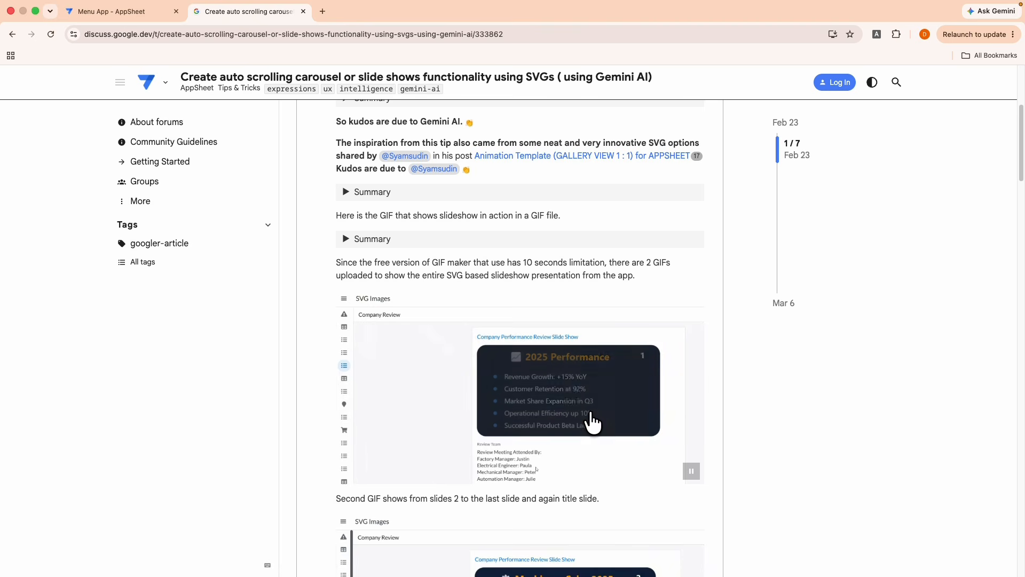
{"action": "scroll", "coordinate": [470, 471], "scroll_direction": "down", "scroll_amount": 6}
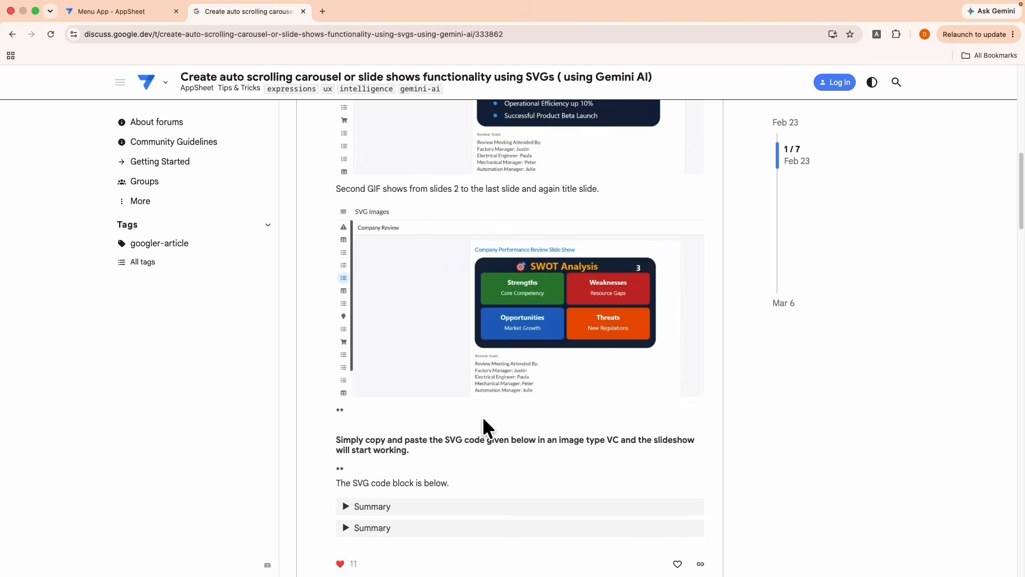
{"action": "scroll", "coordinate": [489, 419], "scroll_direction": "down", "scroll_amount": 2}
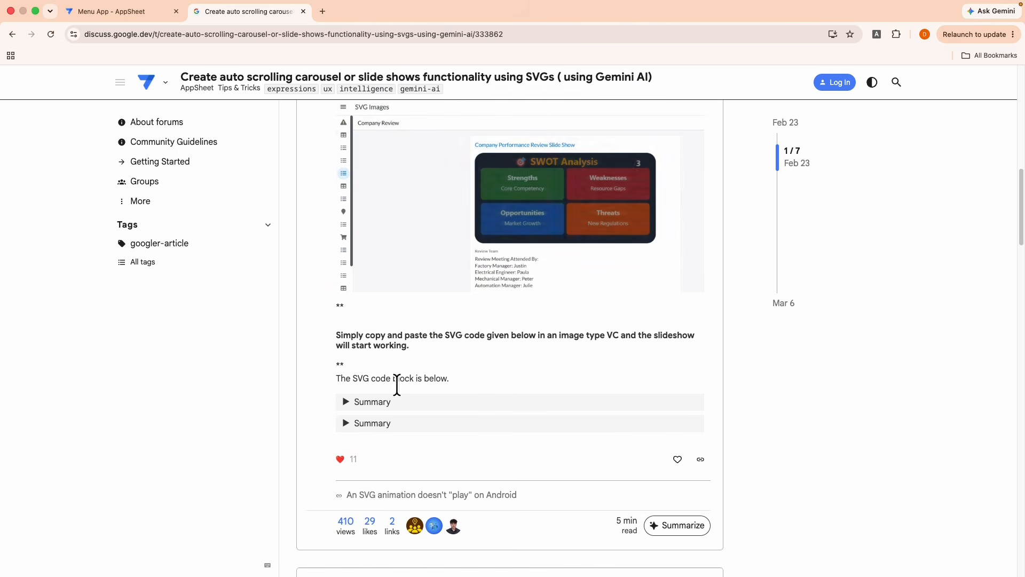
Expand the second Summary block under the SVG code heading and examine its code and the replies below the post.
{"action": "left_click", "coordinate": [346, 422]}
{"action": "scroll", "coordinate": [444, 396], "scroll_direction": "down", "scroll_amount": 4}
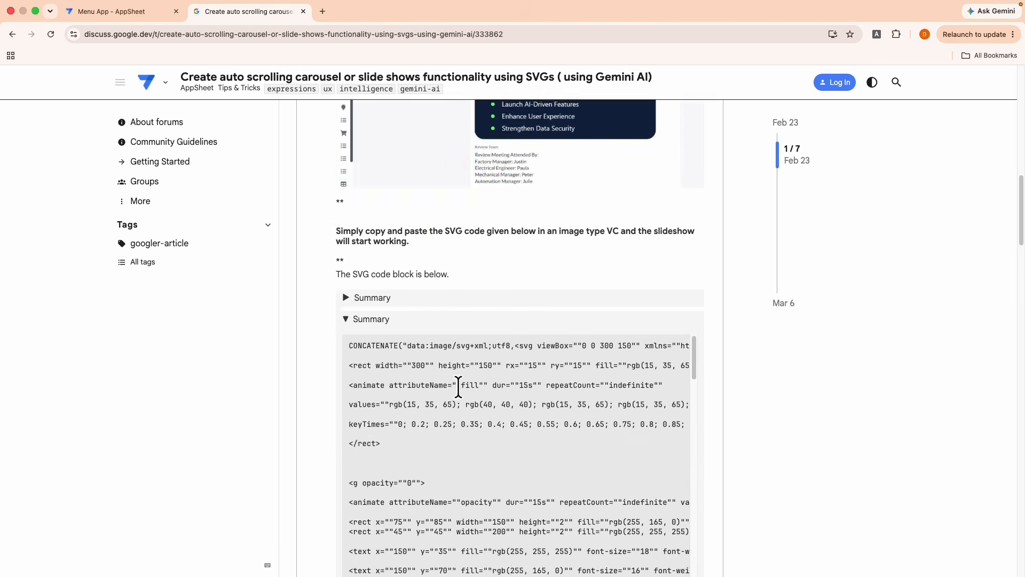
{"action": "scroll", "coordinate": [526, 408], "scroll_direction": "down", "scroll_amount": 10}
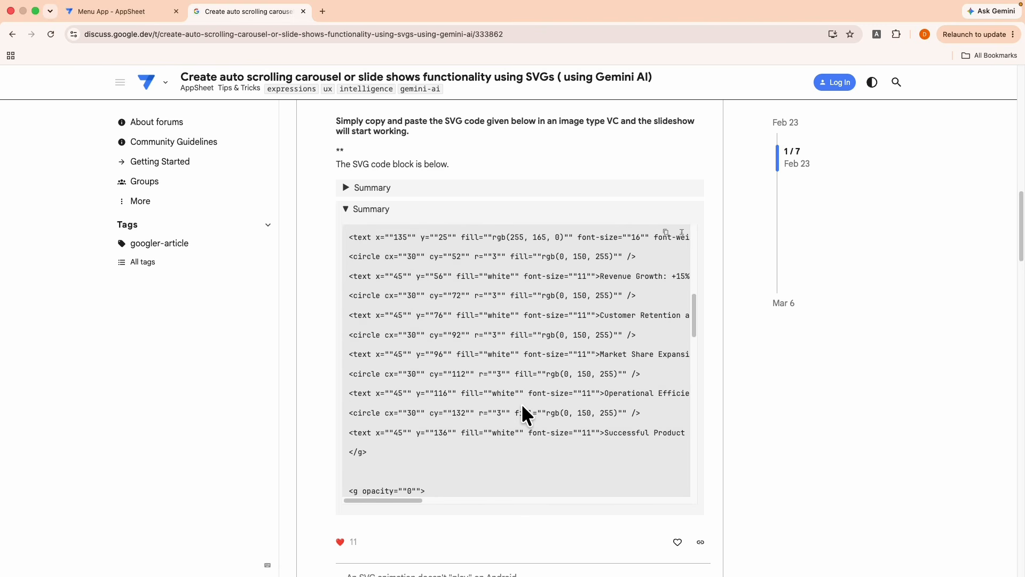
{"action": "scroll", "coordinate": [526, 417], "scroll_direction": "down", "scroll_amount": 3}
{"action": "scroll", "coordinate": [521, 425], "scroll_direction": "up", "scroll_amount": 15}
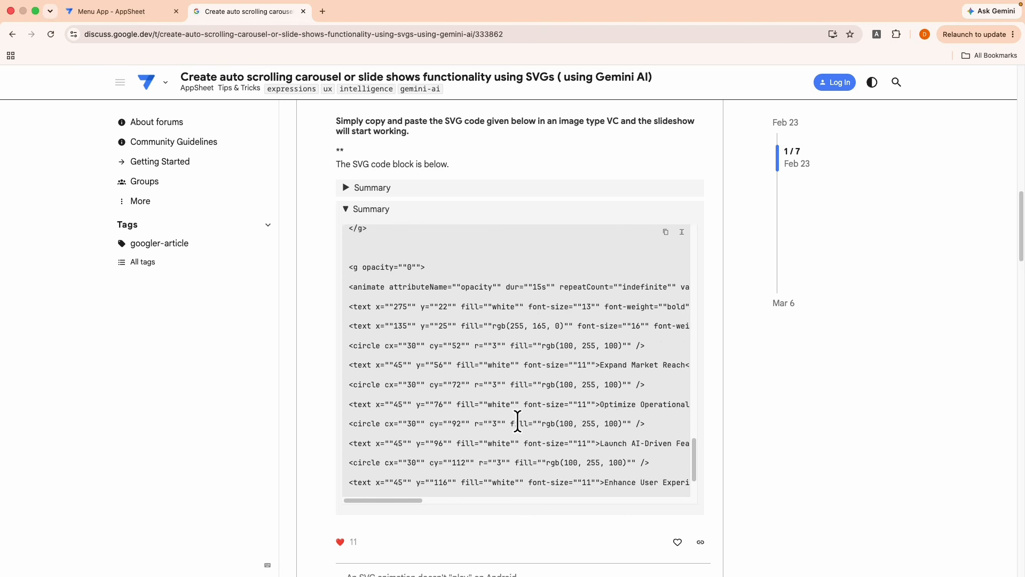
{"action": "scroll", "coordinate": [509, 391], "scroll_direction": "up", "scroll_amount": 6}
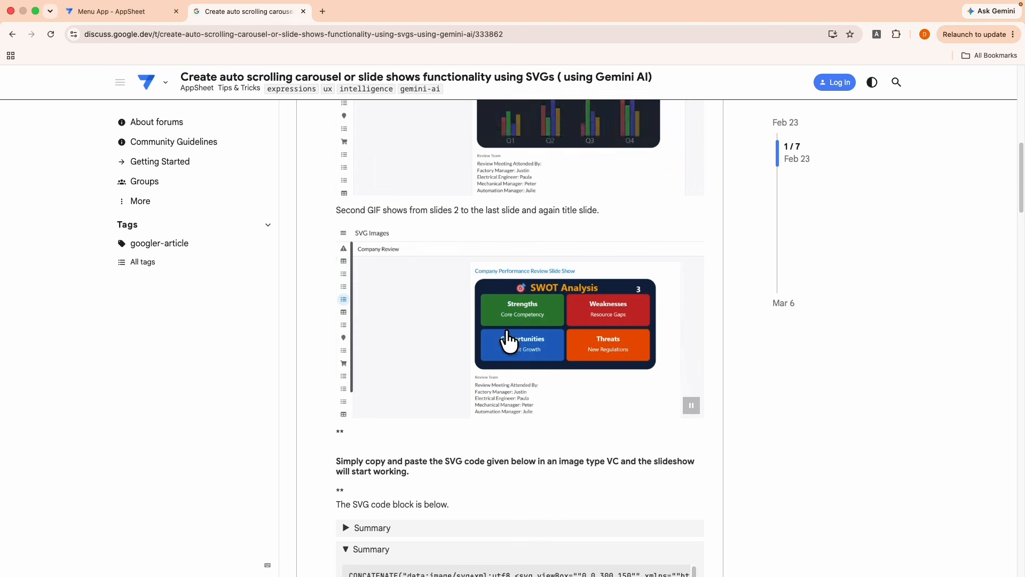
{"action": "scroll", "coordinate": [521, 373], "scroll_direction": "down", "scroll_amount": 7}
{"action": "scroll", "coordinate": [537, 408], "scroll_direction": "down", "scroll_amount": 4}
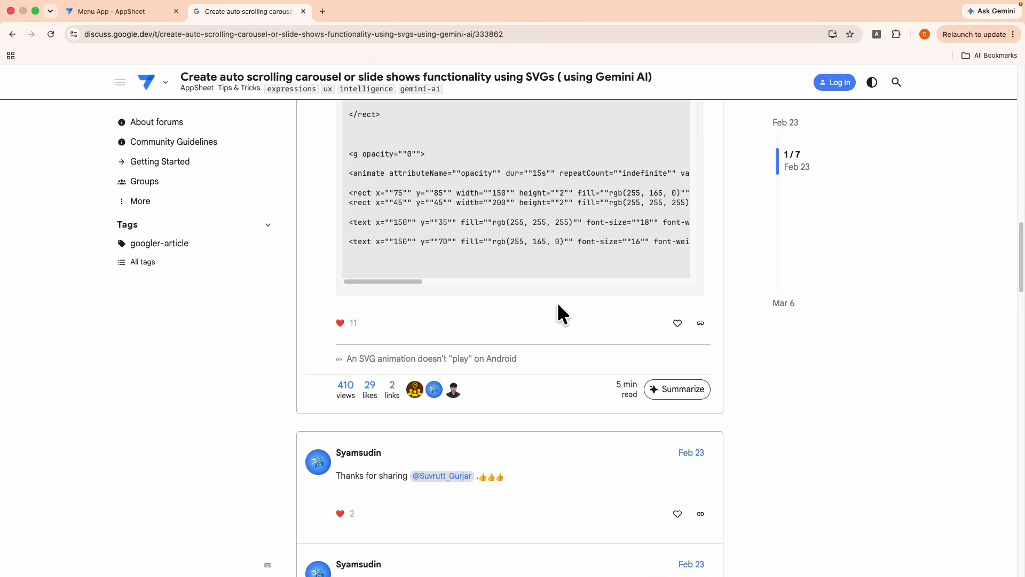
{"action": "scroll", "coordinate": [563, 328], "scroll_direction": "down", "scroll_amount": 4}
{"action": "scroll", "coordinate": [567, 341], "scroll_direction": "down", "scroll_amount": 20}
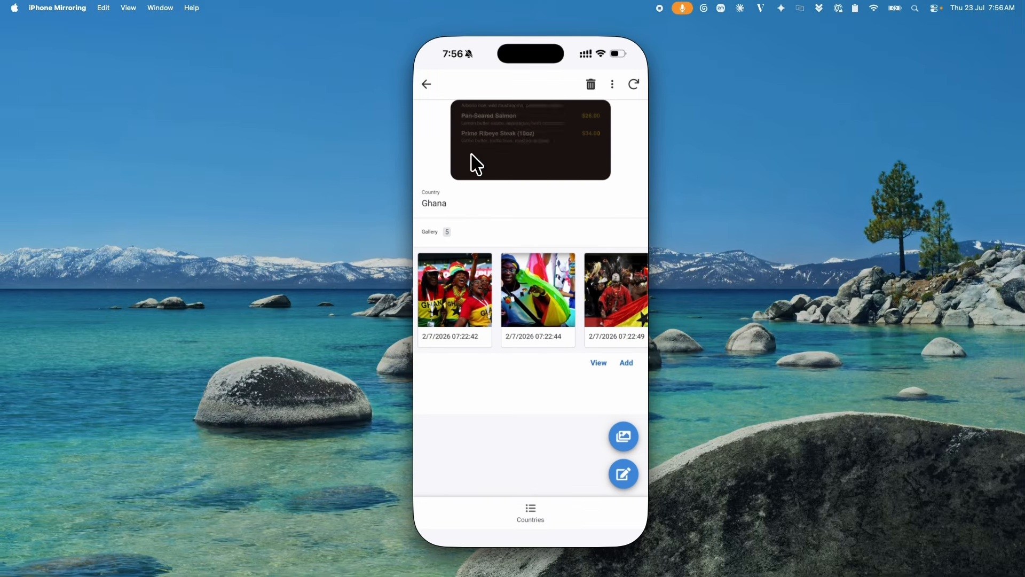
Switch back to the forum post in Chrome, review the restaurant menu use case, and copy the original post's full SVG code.
{"action": "key", "text": "ctrl+Right"}
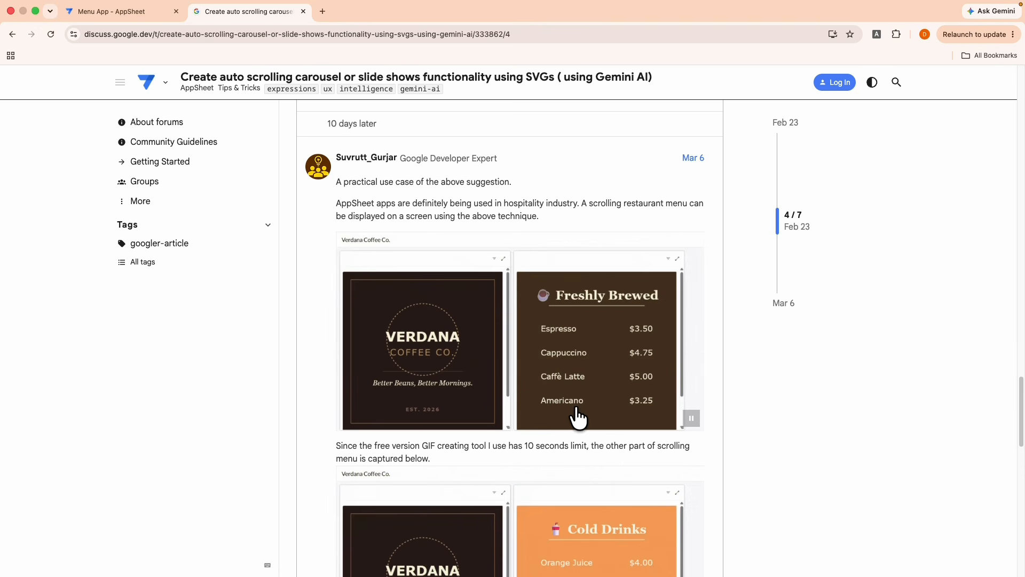
{"action": "scroll", "coordinate": [574, 414], "scroll_direction": "down", "scroll_amount": 2}
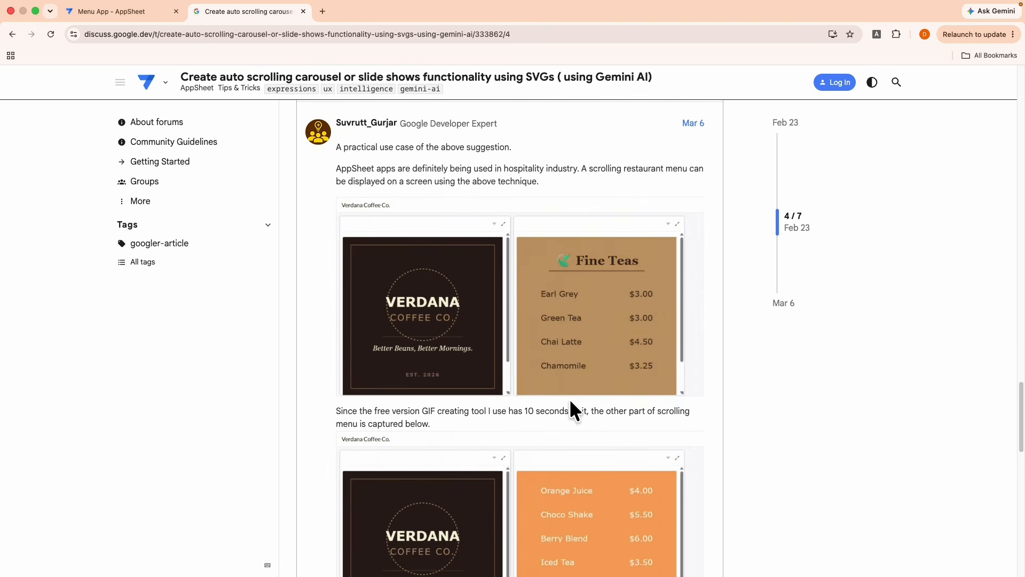
{"action": "scroll", "coordinate": [575, 414], "scroll_direction": "down", "scroll_amount": 4}
{"action": "scroll", "coordinate": [576, 406], "scroll_direction": "up", "scroll_amount": 20}
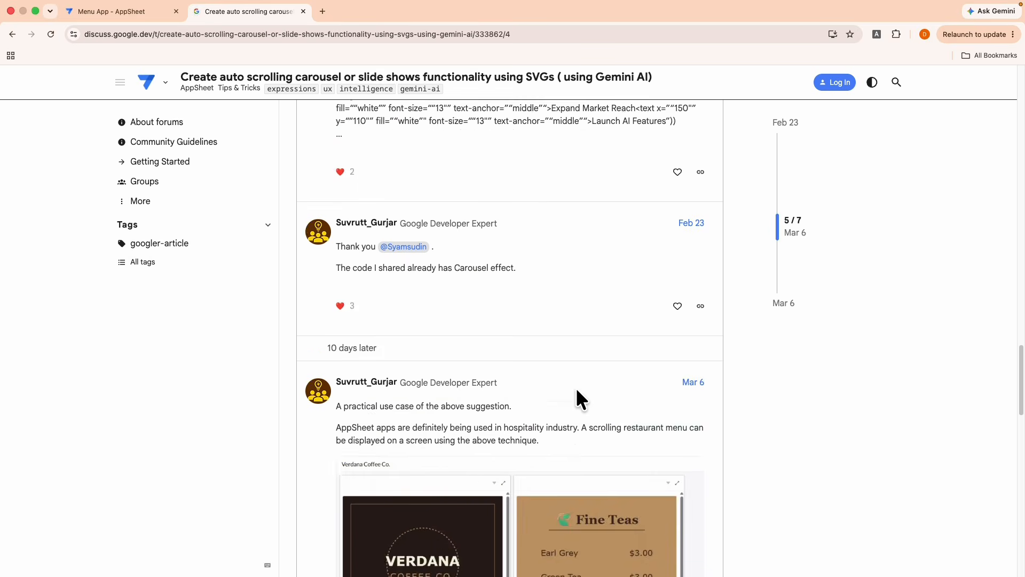
{"action": "scroll", "coordinate": [576, 414], "scroll_direction": "up", "scroll_amount": 15}
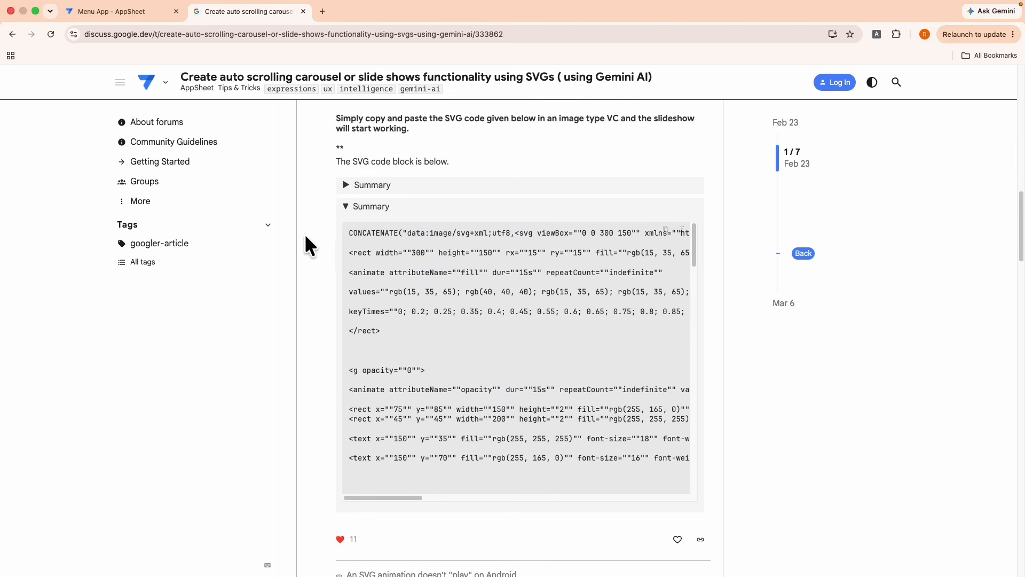
{"action": "left_click", "coordinate": [666, 231]}
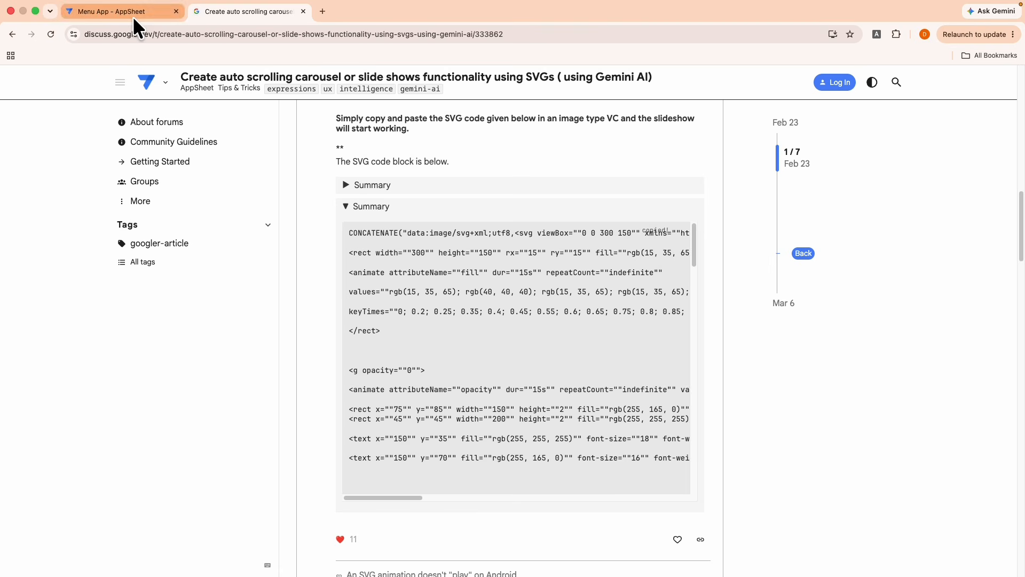
Return to the Menu App editor and add a virtual column named Carousel to the Menu table.
{"action": "left_click", "coordinate": [133, 13]}
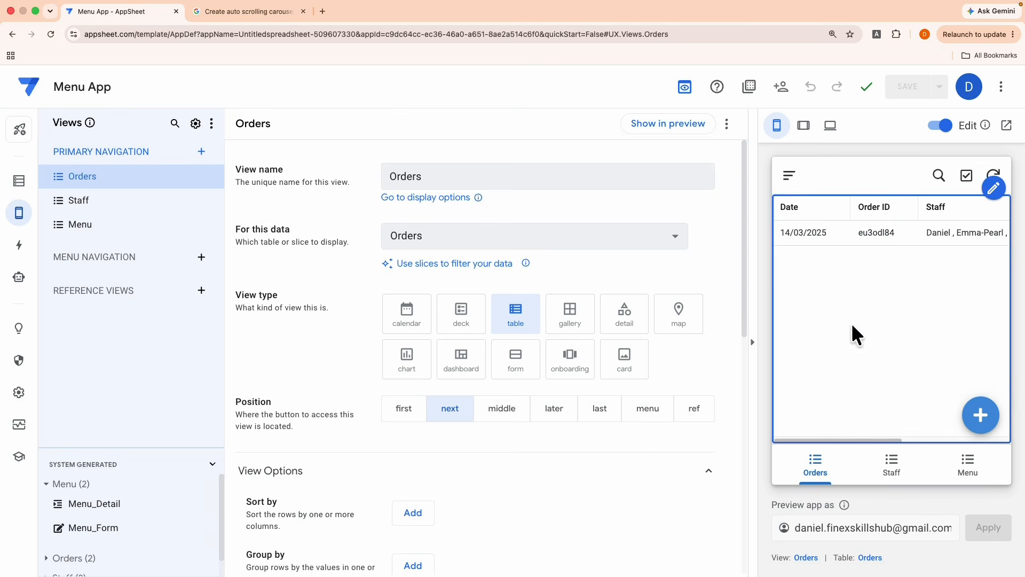
{"action": "left_click", "coordinate": [20, 184]}
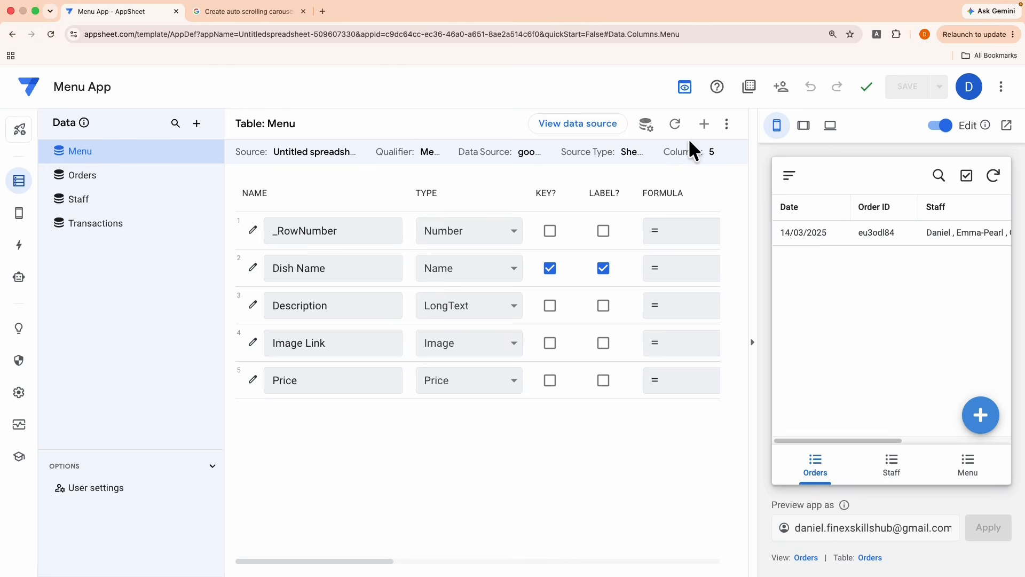
{"action": "left_click", "coordinate": [704, 124]}
{"action": "left_click", "coordinate": [408, 204]}
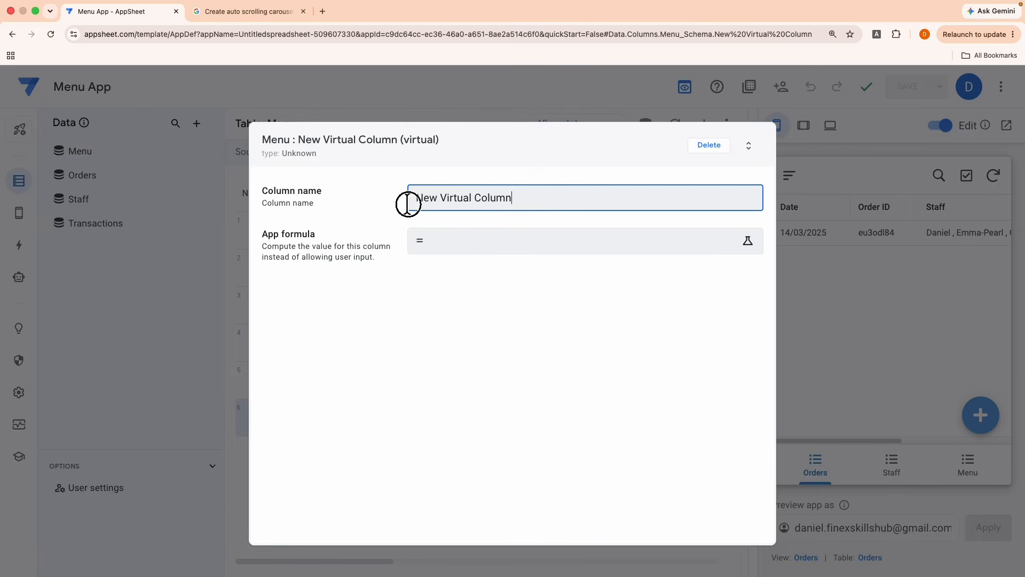
{"action": "triple_click", "coordinate": [408, 199]}
{"action": "type", "text": "arousel"}
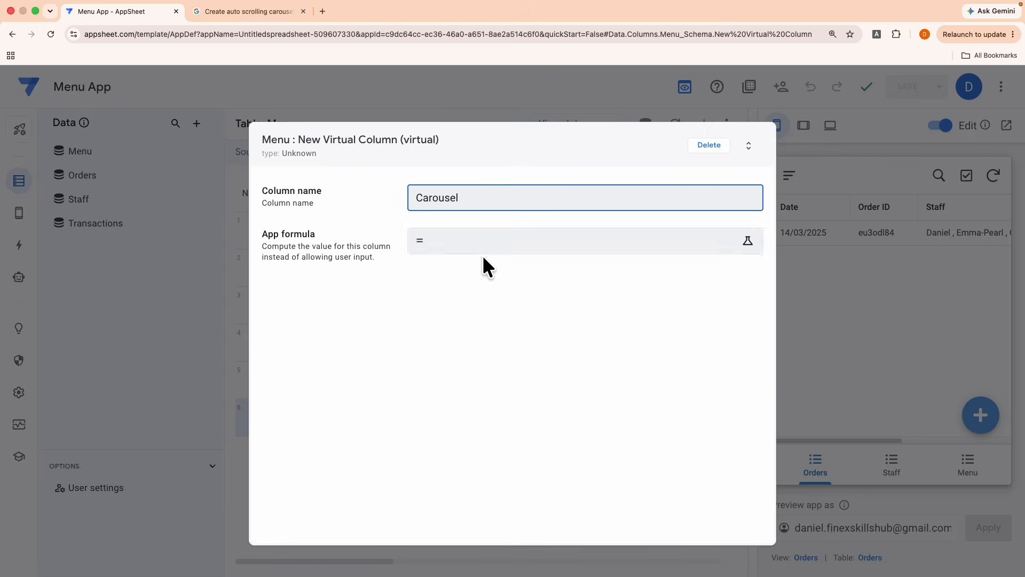
Paste the copied SVG CONCATENATE code as the Carousel column's app formula, save it, and set the column type to Image.
{"action": "left_click", "coordinate": [463, 241]}
{"action": "key", "text": "super+v"}
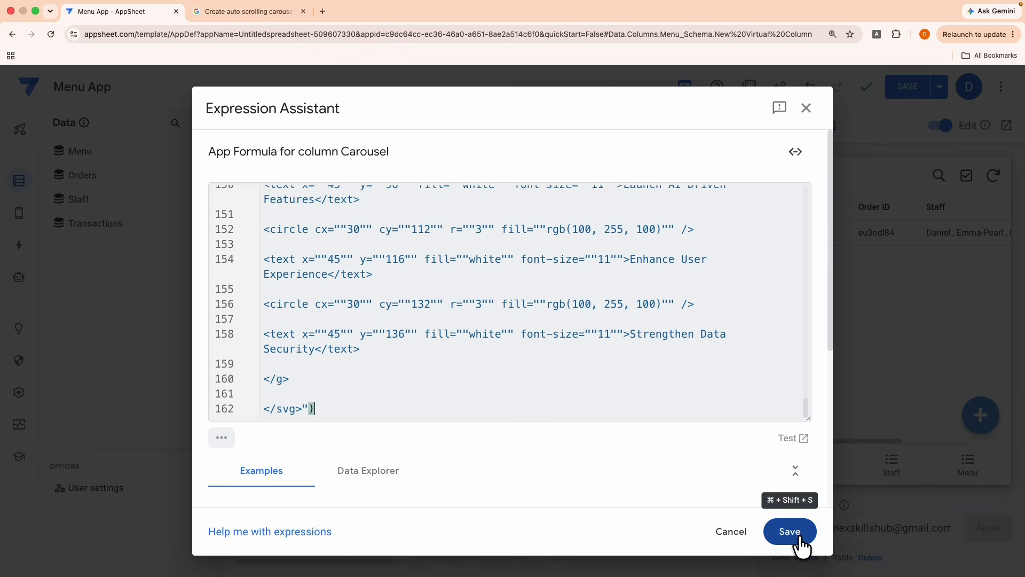
{"action": "left_click", "coordinate": [797, 539]}
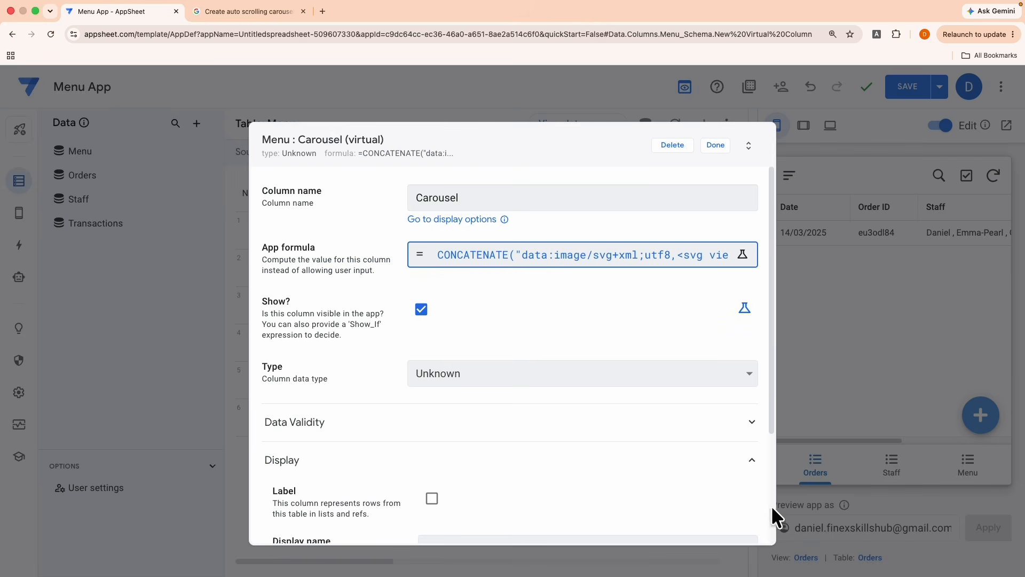
{"action": "left_click", "coordinate": [460, 369]}
{"action": "scroll", "coordinate": [450, 525], "scroll_direction": "down", "scroll_amount": 5}
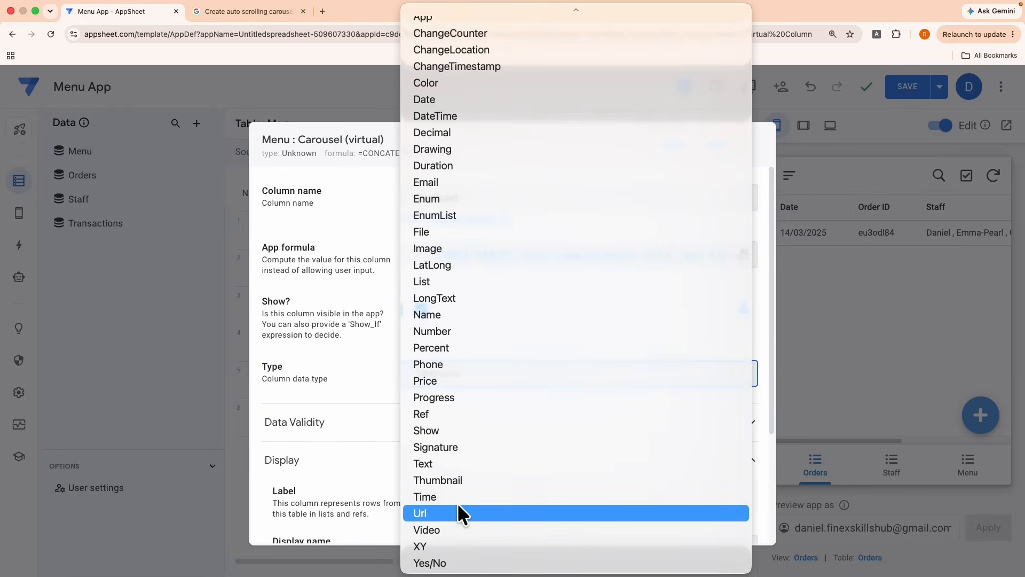
{"action": "left_click", "coordinate": [440, 248]}
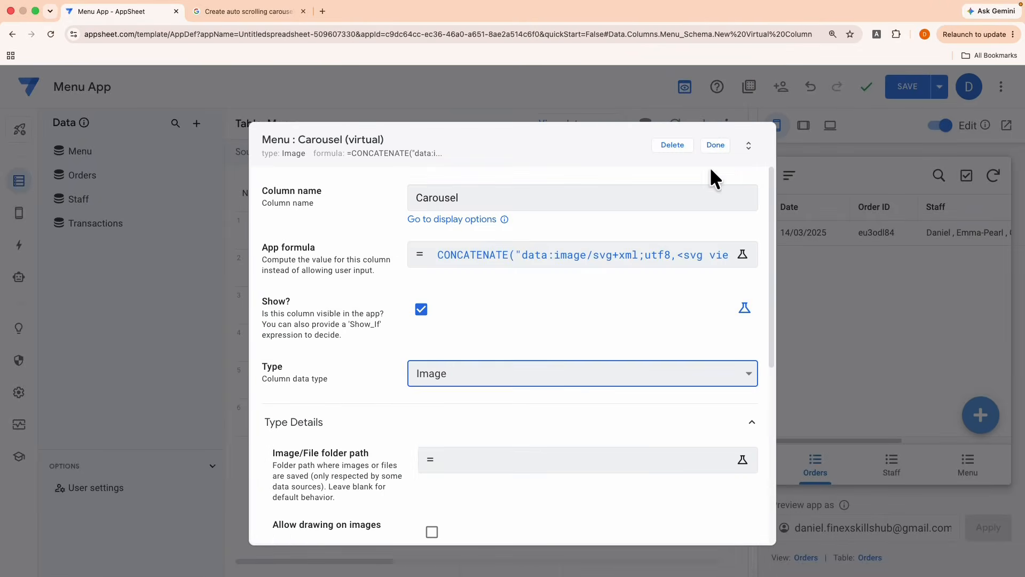
Finish the Carousel column, save the app, and view the carousel in the Abunubunu Soup record of the Menu preview.
{"action": "left_click", "coordinate": [715, 145]}
{"action": "left_click", "coordinate": [889, 89]}
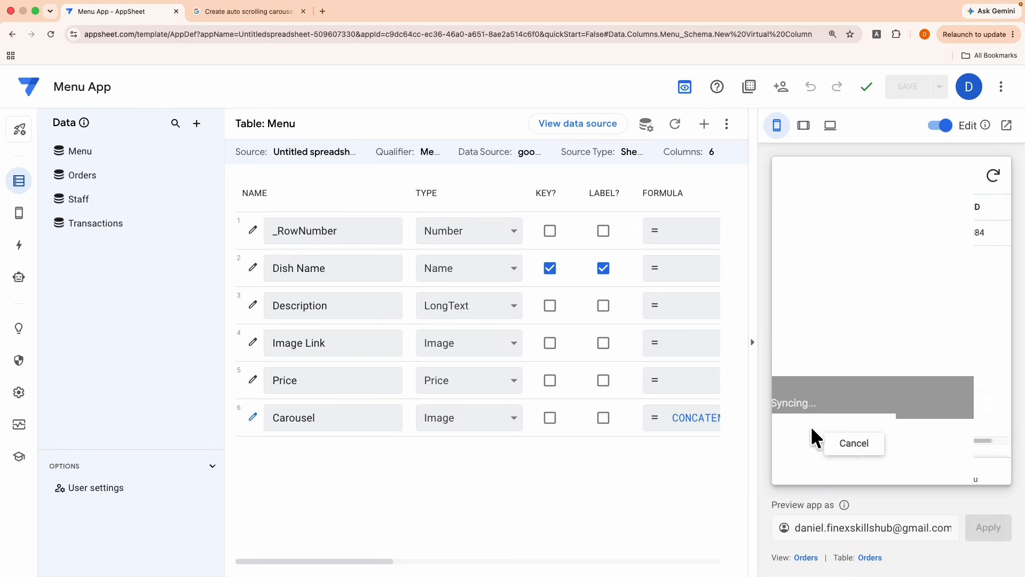
{"action": "left_click", "coordinate": [965, 467]}
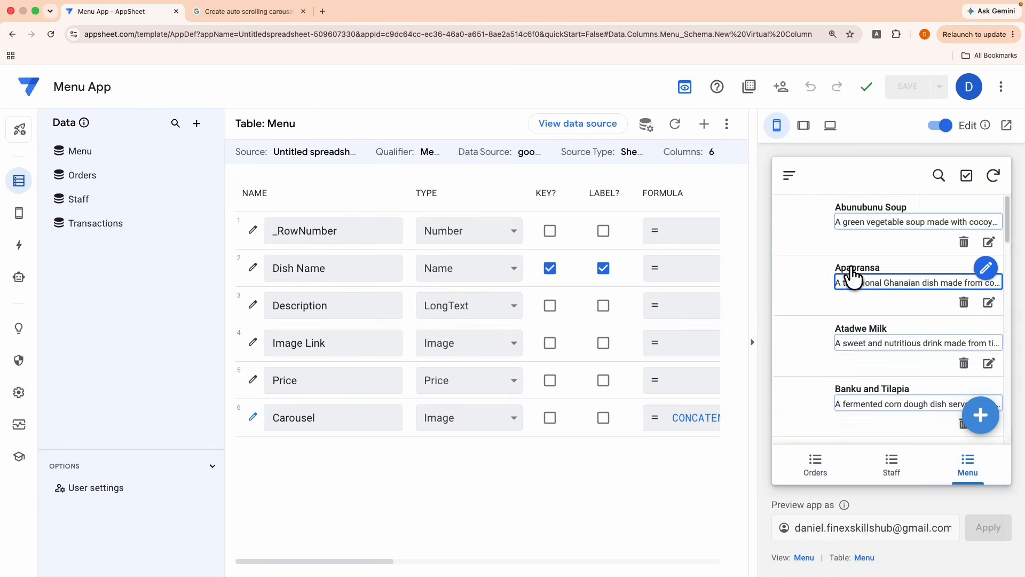
{"action": "left_click", "coordinate": [859, 252]}
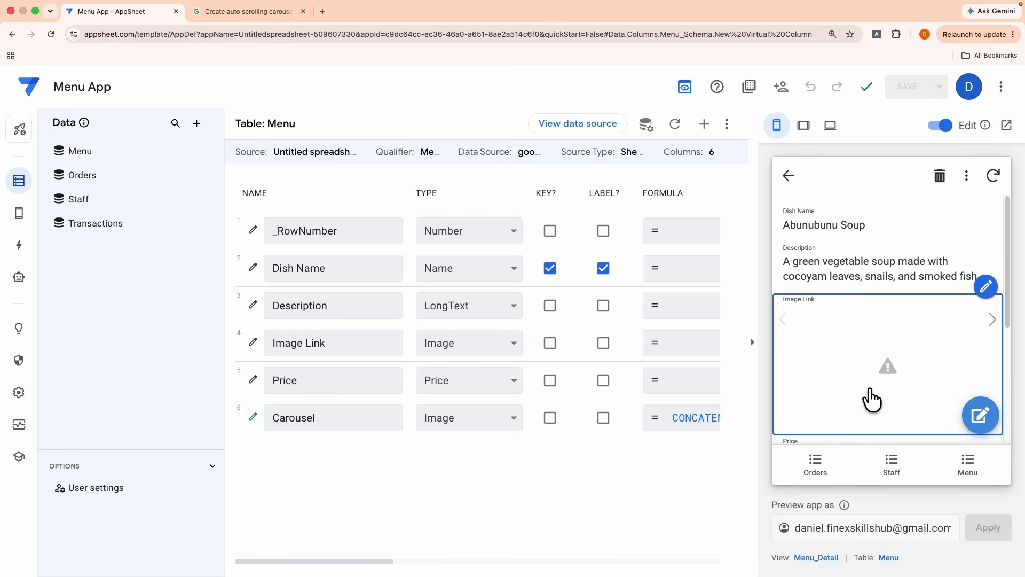
{"action": "scroll", "coordinate": [844, 385], "scroll_direction": "down", "scroll_amount": 5}
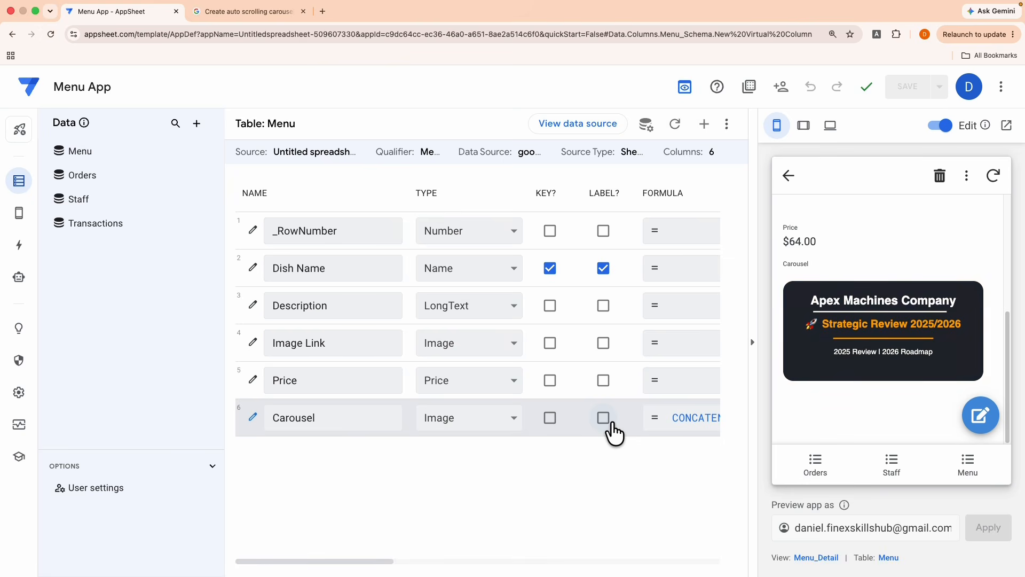
Open Gemini in a new browser tab and paste the copied SVG code into a new chat prompt with blank lines below it.
{"action": "left_click", "coordinate": [320, 11]}
{"action": "type", "text": "gemi"}
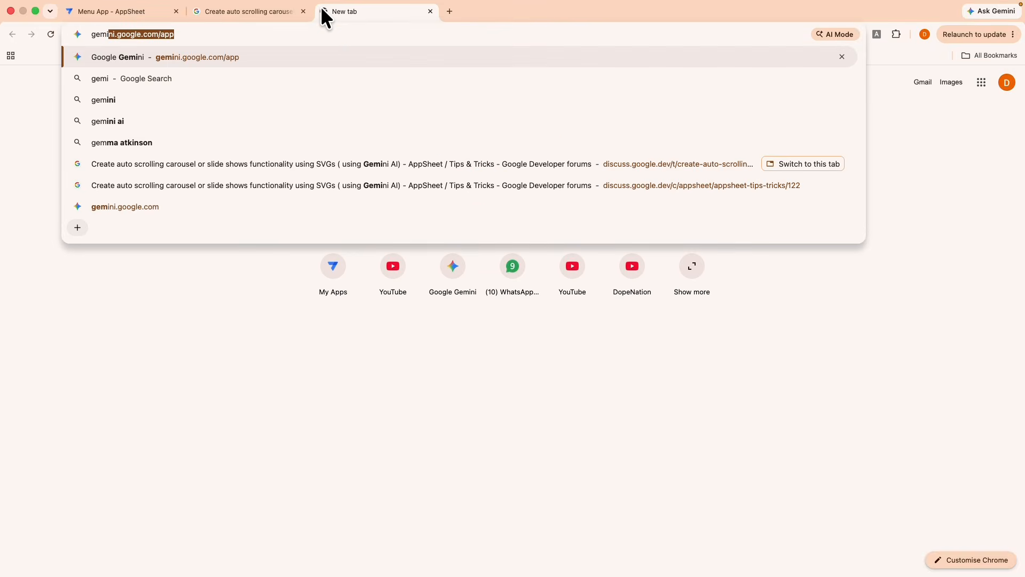
{"action": "left_click", "coordinate": [315, 55]}
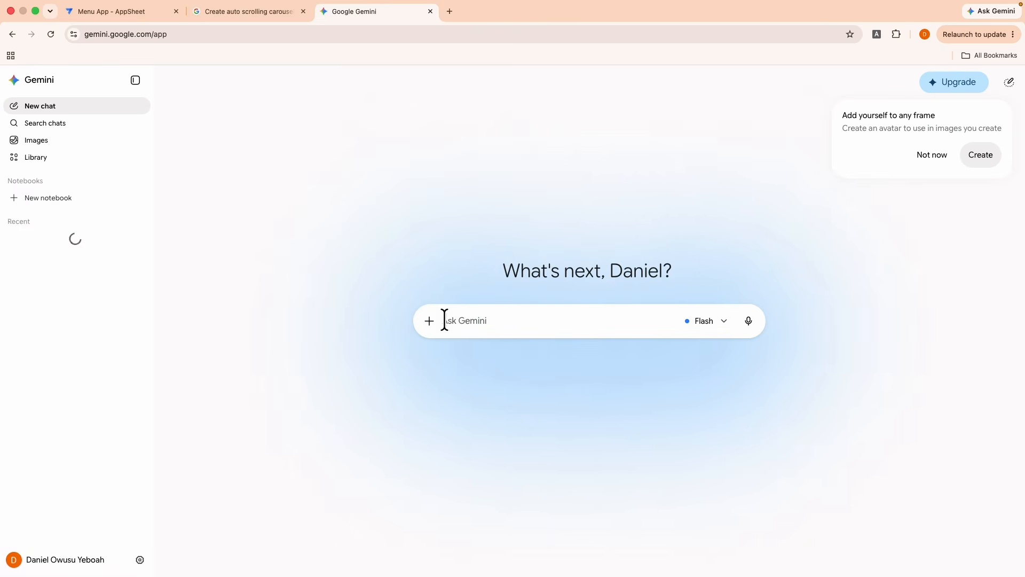
{"action": "key", "text": "super+v"}
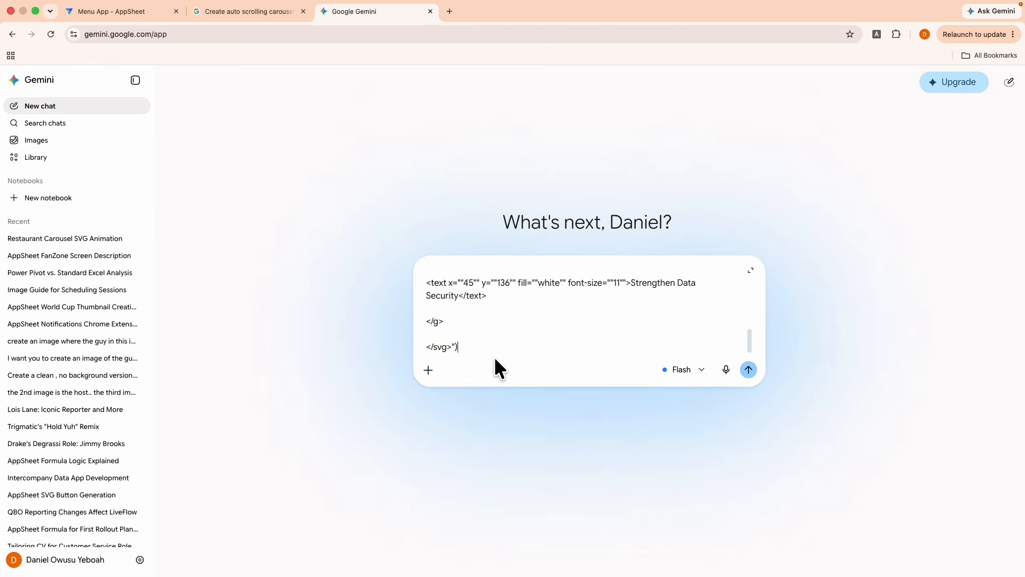
{"action": "key", "text": "shift+Return"}
{"action": "key", "text": "shift+Return"}
{"action": "key", "text": "shift+Return"}
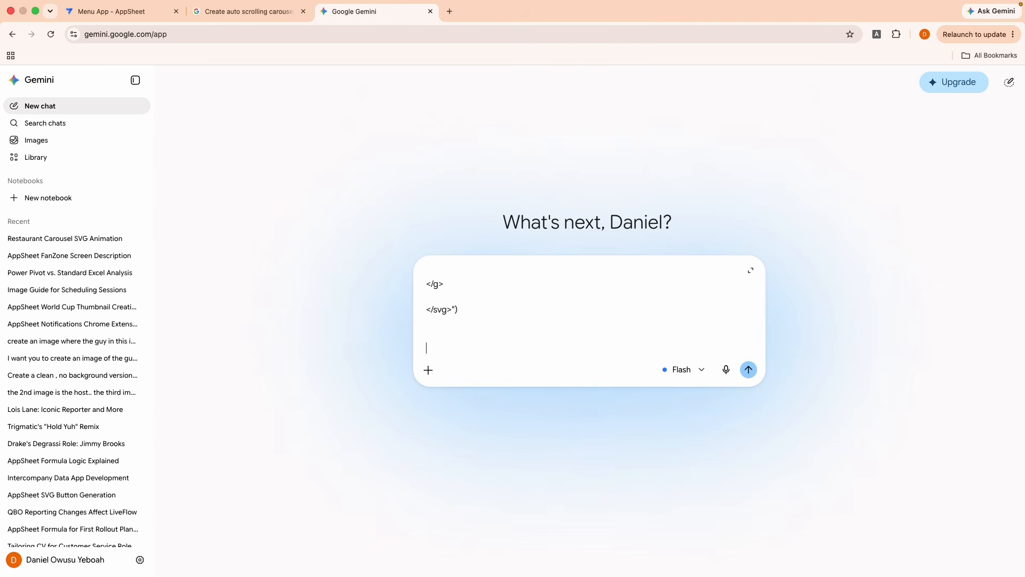
Ask Gemini to repurpose the code for a restaurant with a logo page, a food menu, a drinks menu and payment details.
{"action": "type", "text": "repurpose this code for a resturant."}
{"action": "key", "text": "shift+Return"}
{"action": "type", "text": "i"}
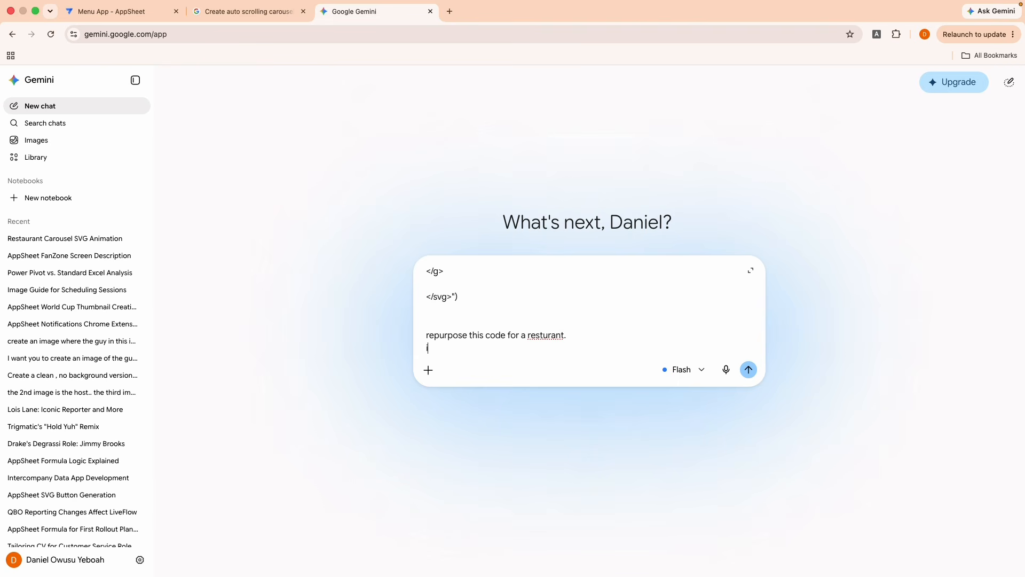
{"action": "type", "text": " want it have a page of a resturant logo"}
{"action": "key", "text": "shift+Return"}
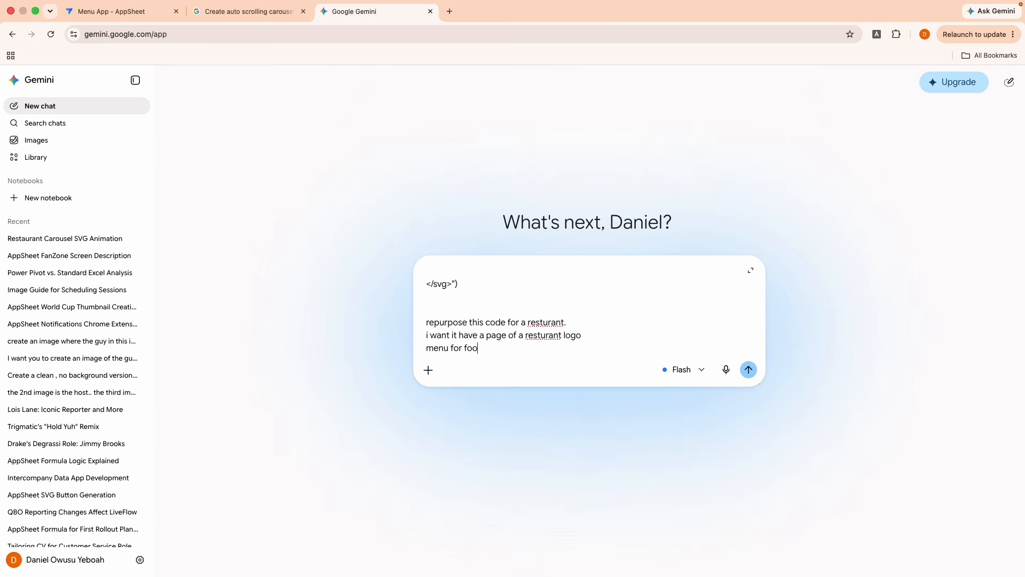
{"action": "key", "text": "BackSpace"}
{"action": "key", "text": "BackSpace"}
{"action": "key", "text": "shift+Return"}
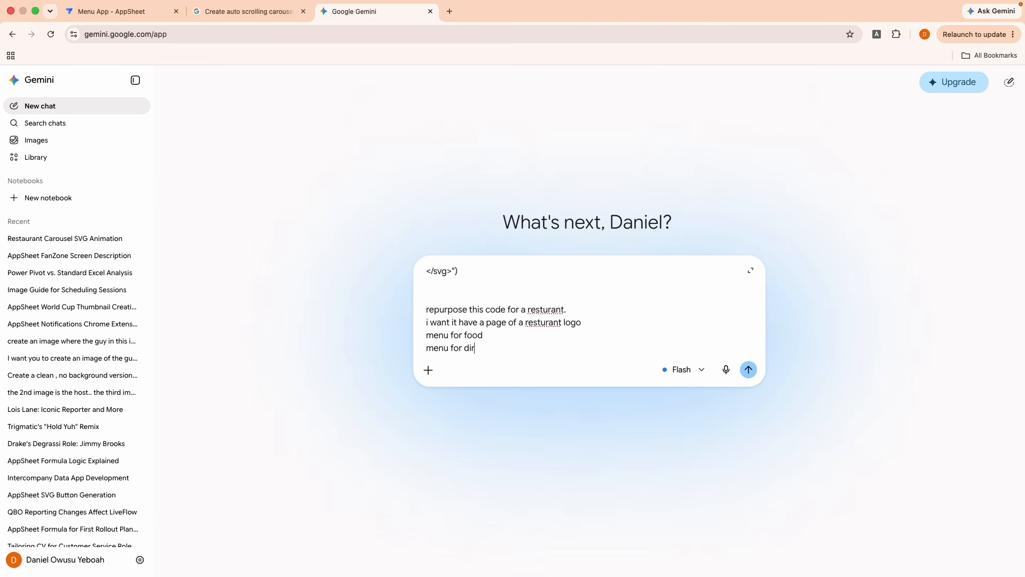
{"action": "key", "text": "shift+Return"}
{"action": "type", "text": "p"}
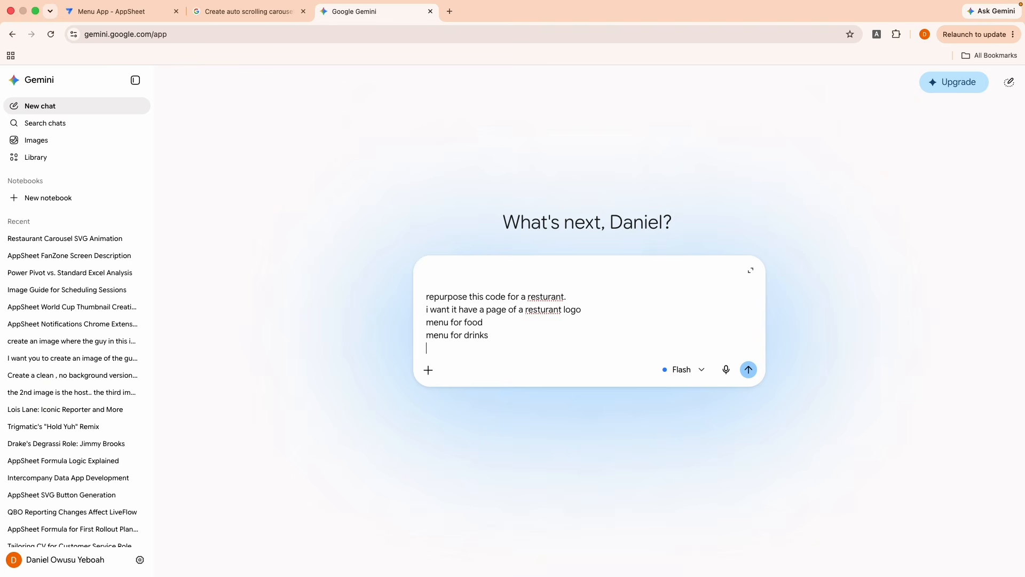
{"action": "type", "text": "aymen"}
{"action": "key", "text": "Return"}
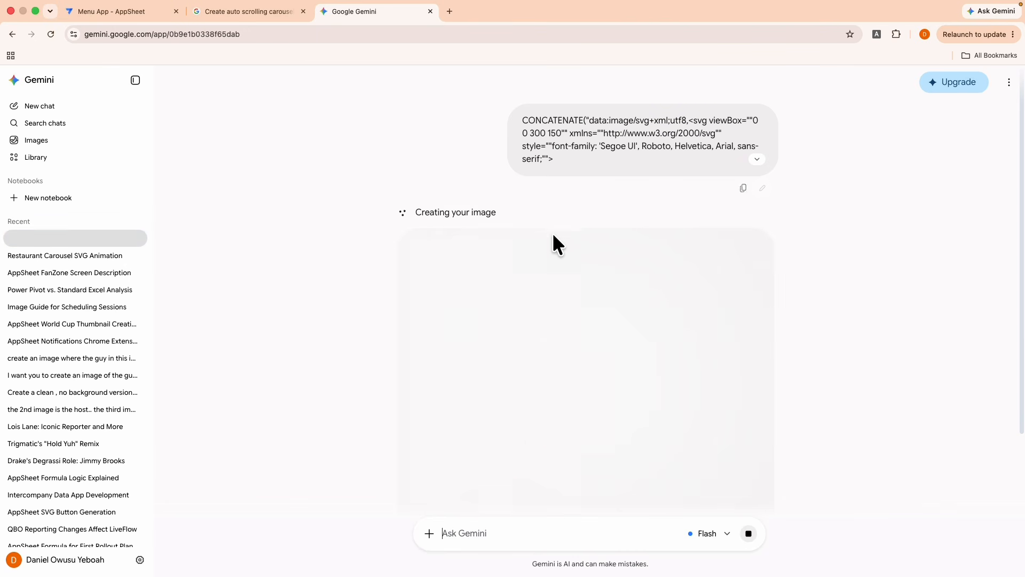
Expand the sent prompt and look through its SVG code and restaurant instructions.
{"action": "left_click", "coordinate": [757, 159]}
{"action": "scroll", "coordinate": [756, 203], "scroll_direction": "down", "scroll_amount": 5}
{"action": "scroll", "coordinate": [757, 206], "scroll_direction": "down", "scroll_amount": 15}
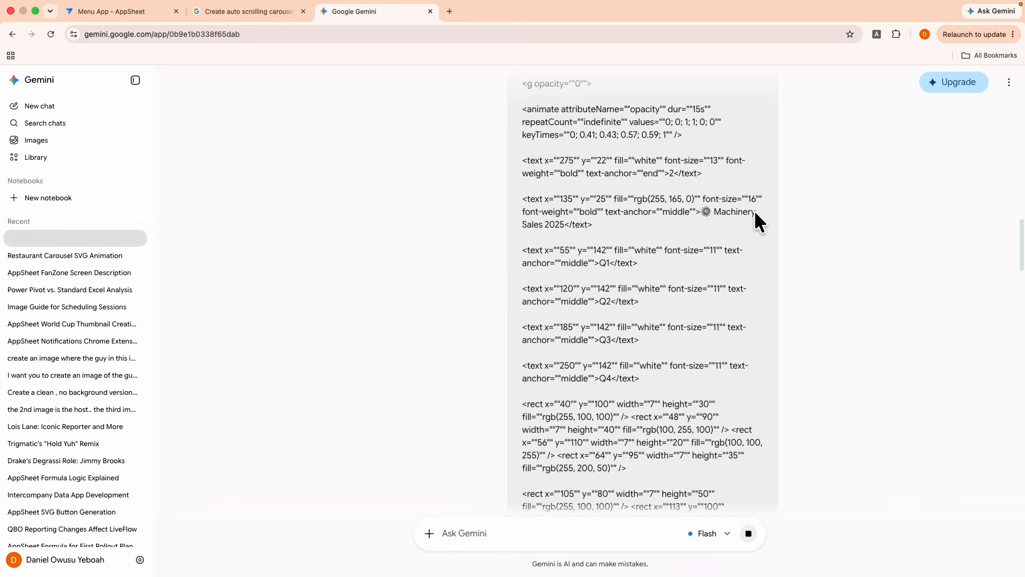
{"action": "scroll", "coordinate": [770, 245], "scroll_direction": "up", "scroll_amount": 15}
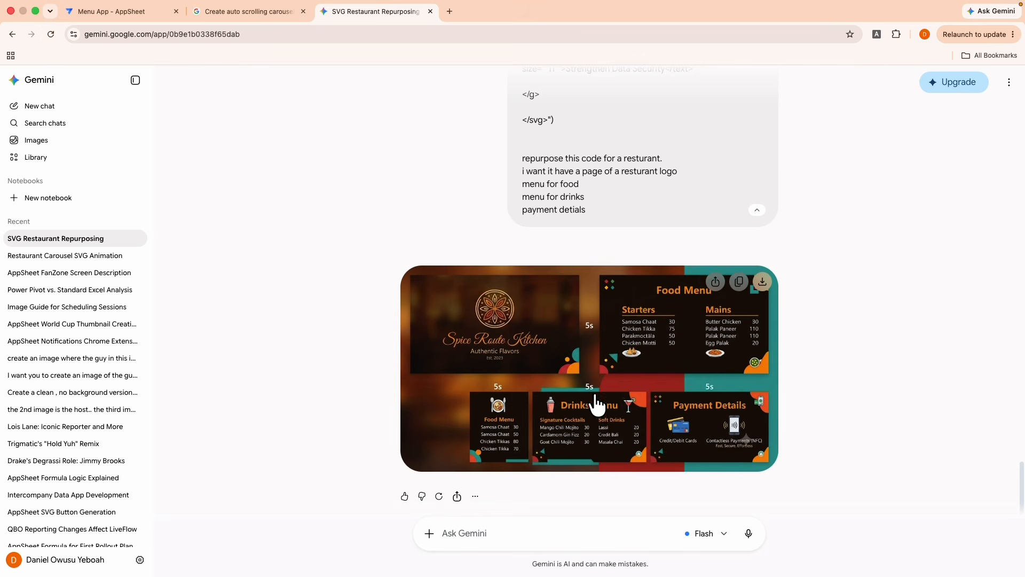
Ask Gemini to give the code for the generated restaurant design with "can you give me the code for this?".
{"action": "left_click", "coordinate": [514, 521]}
{"action": "type", "text": "can yo"}
{"action": "type", "text": "u give me"}
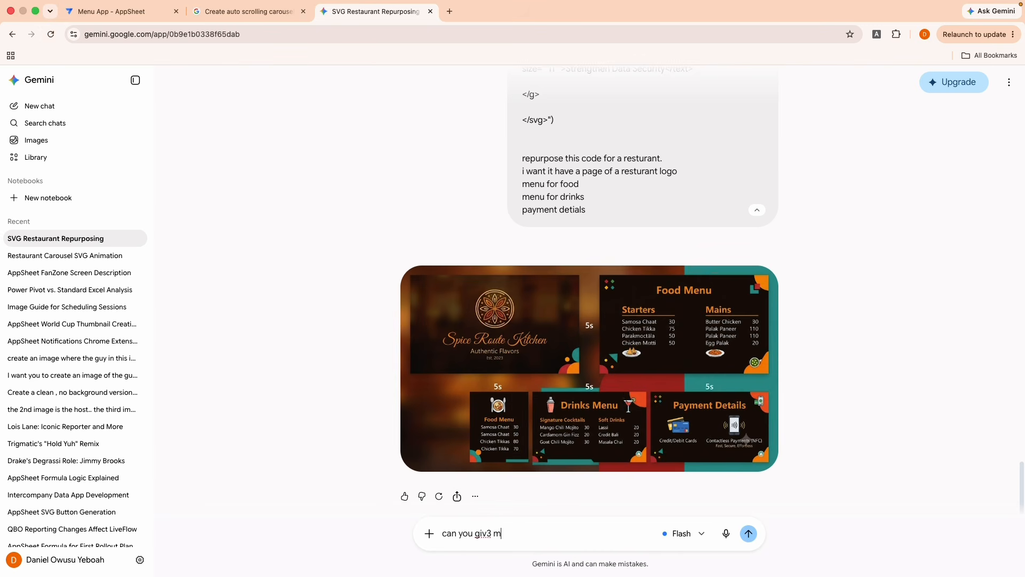
{"action": "type", "text": " the code for hti"}
{"action": "type", "text": "this"}
{"action": "type", "text": "?"}
{"action": "key", "text": "Return"}
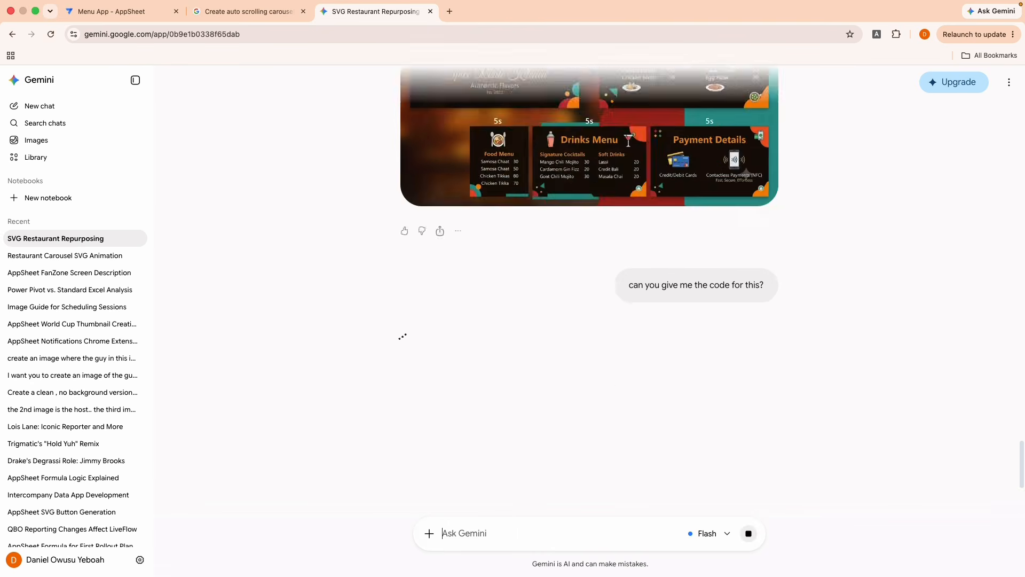
Review the returned restaurant SVG code and highlight the page comments above the drinks menu and food menu sections.
{"action": "scroll", "coordinate": [604, 447], "scroll_direction": "up", "scroll_amount": 5}
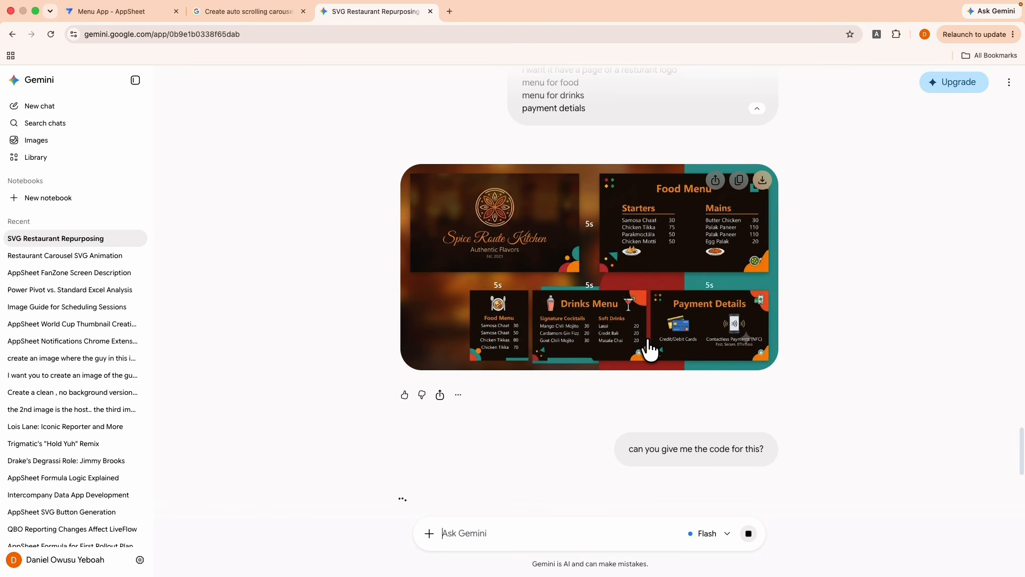
{"action": "scroll", "coordinate": [617, 397], "scroll_direction": "down", "scroll_amount": 7}
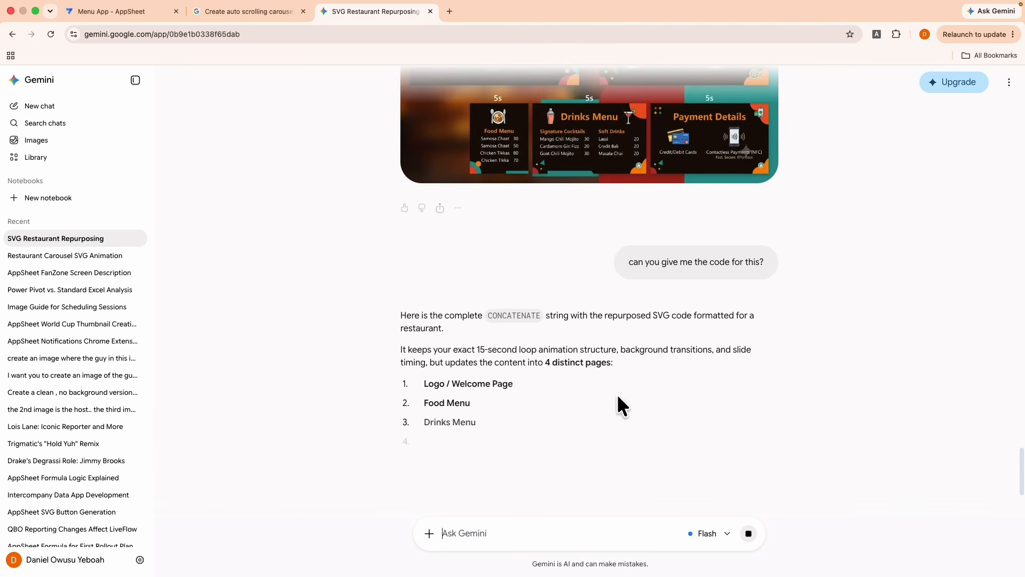
{"action": "scroll", "coordinate": [617, 396], "scroll_direction": "up", "scroll_amount": 5}
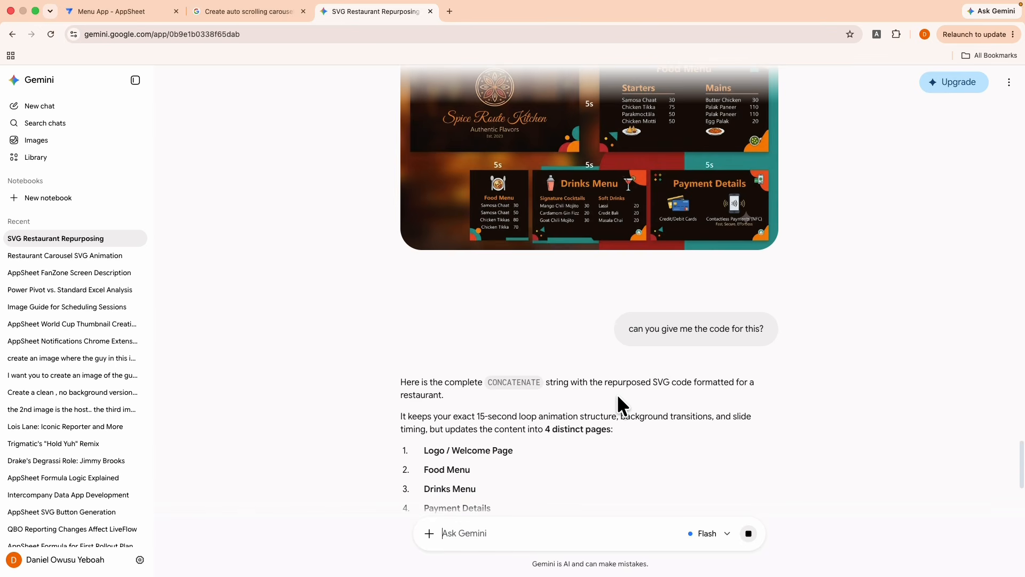
{"action": "scroll", "coordinate": [616, 393], "scroll_direction": "down", "scroll_amount": 5}
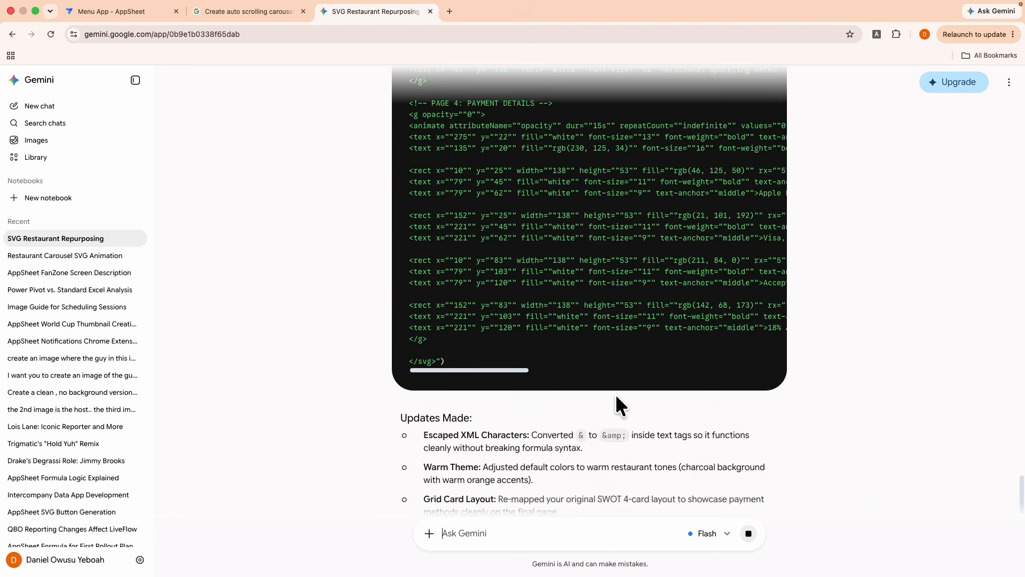
{"action": "scroll", "coordinate": [617, 397], "scroll_direction": "down", "scroll_amount": 4}
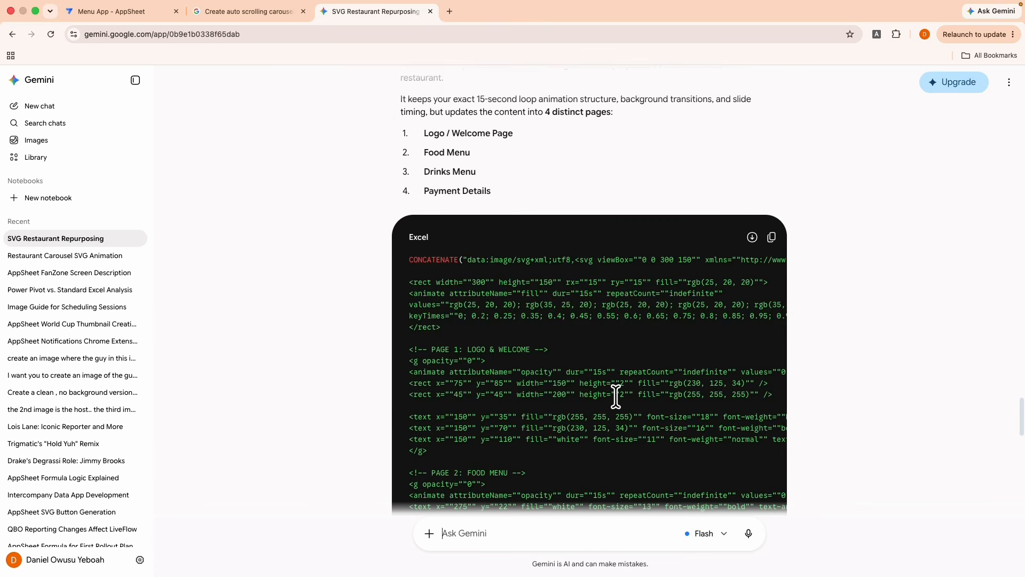
{"action": "scroll", "coordinate": [616, 396], "scroll_direction": "down", "scroll_amount": 10}
{"action": "scroll", "coordinate": [615, 396], "scroll_direction": "up", "scroll_amount": 8}
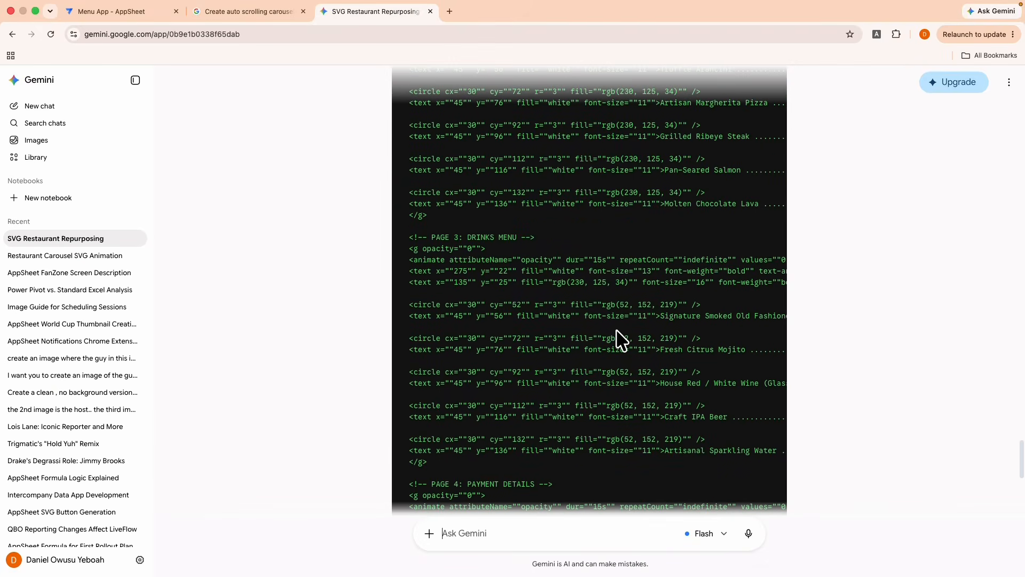
{"action": "left_click_drag", "start_coordinate": [535, 237], "coordinate": [403, 239]}
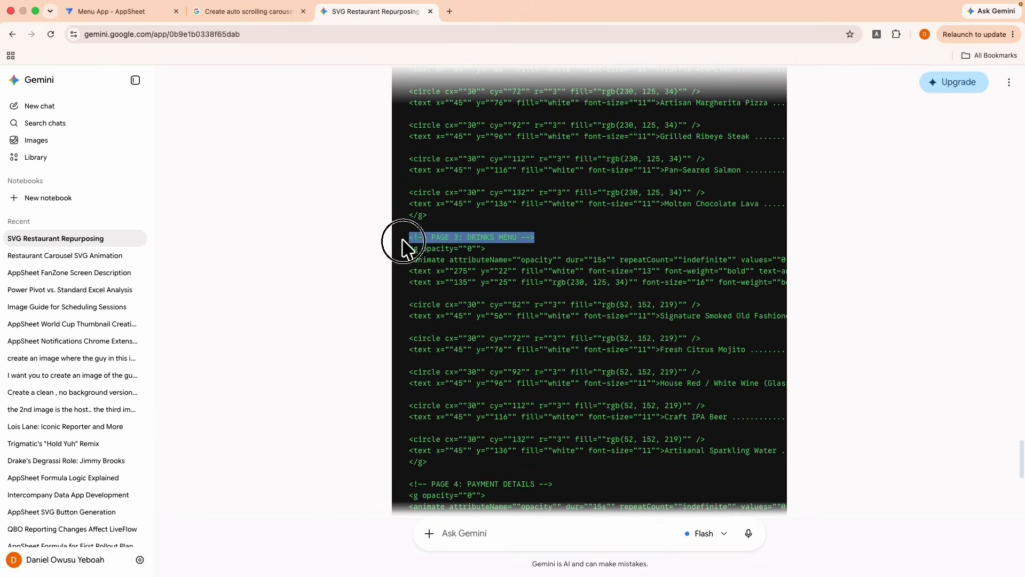
{"action": "scroll", "coordinate": [534, 309], "scroll_direction": "up", "scroll_amount": 6}
{"action": "left_click_drag", "start_coordinate": [527, 309], "coordinate": [407, 309]}
Ask Gemini to "take out the comments" from the restaurant SVG code.
{"action": "left_click", "coordinate": [474, 526]}
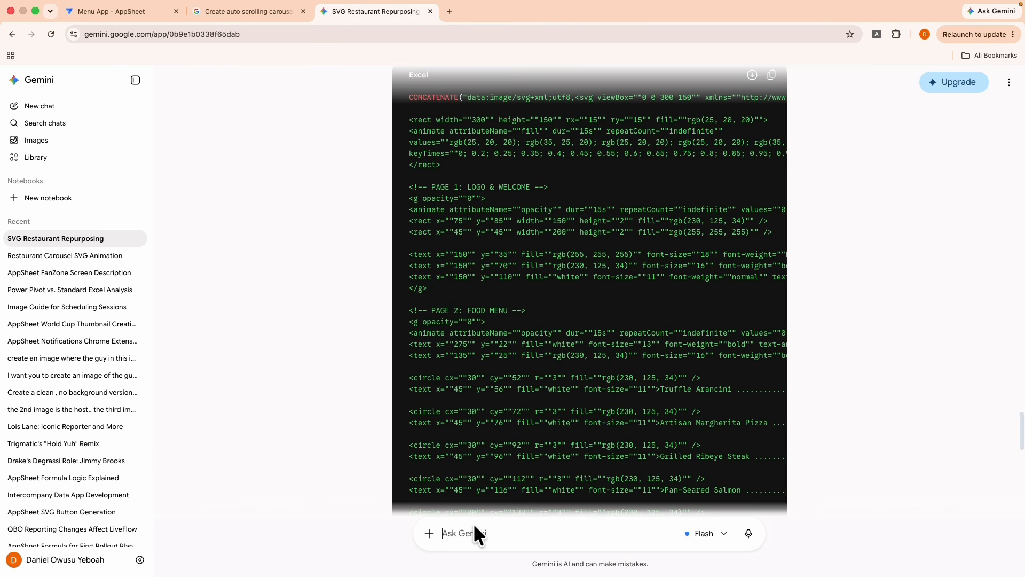
{"action": "type", "text": "take out the co"}
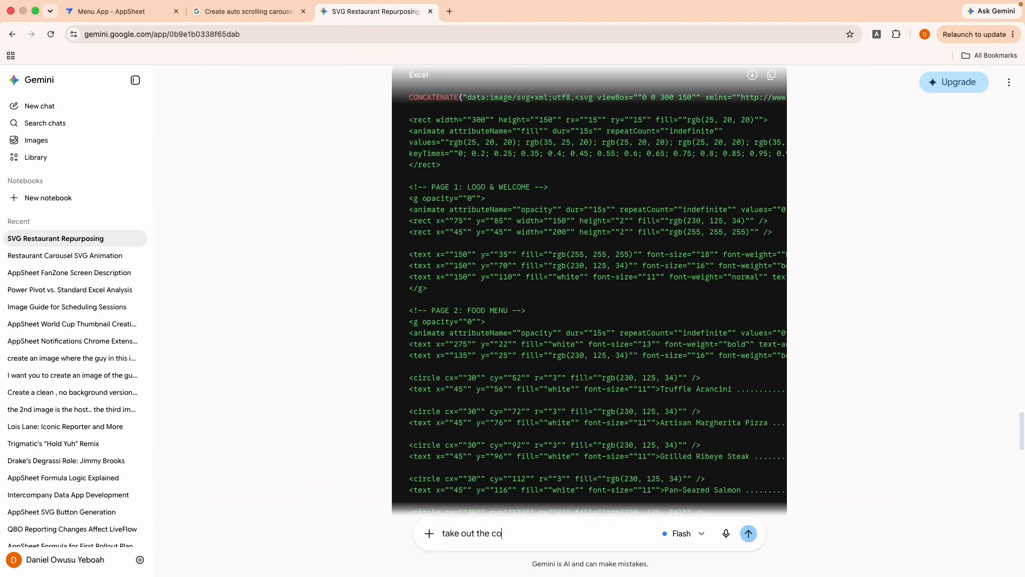
{"action": "type", "text": "mments"}
{"action": "key", "text": "Return"}
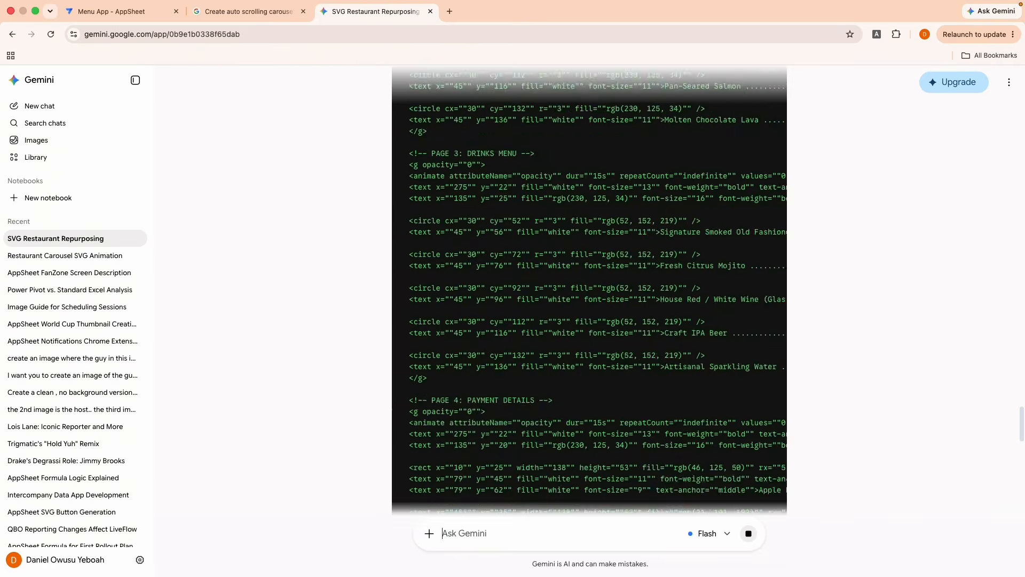
Look through the conversation for Gemini's comment-free version of the restaurant SVG code and copy it.
{"action": "scroll", "coordinate": [566, 315], "scroll_direction": "up", "scroll_amount": 7}
{"action": "scroll", "coordinate": [559, 306], "scroll_direction": "up", "scroll_amount": 8}
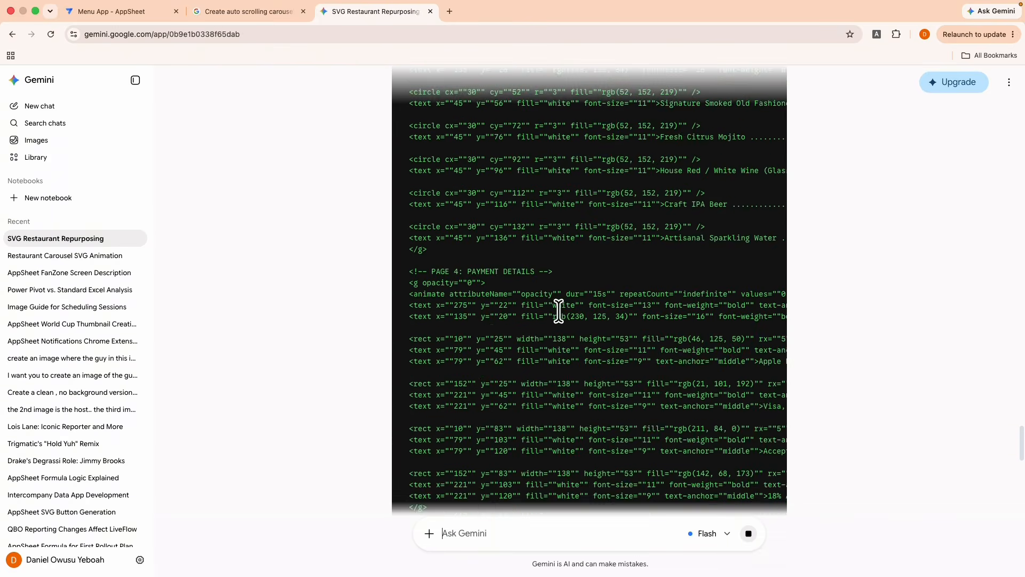
{"action": "scroll", "coordinate": [561, 322], "scroll_direction": "down", "scroll_amount": 7}
{"action": "scroll", "coordinate": [576, 380], "scroll_direction": "down", "scroll_amount": 4}
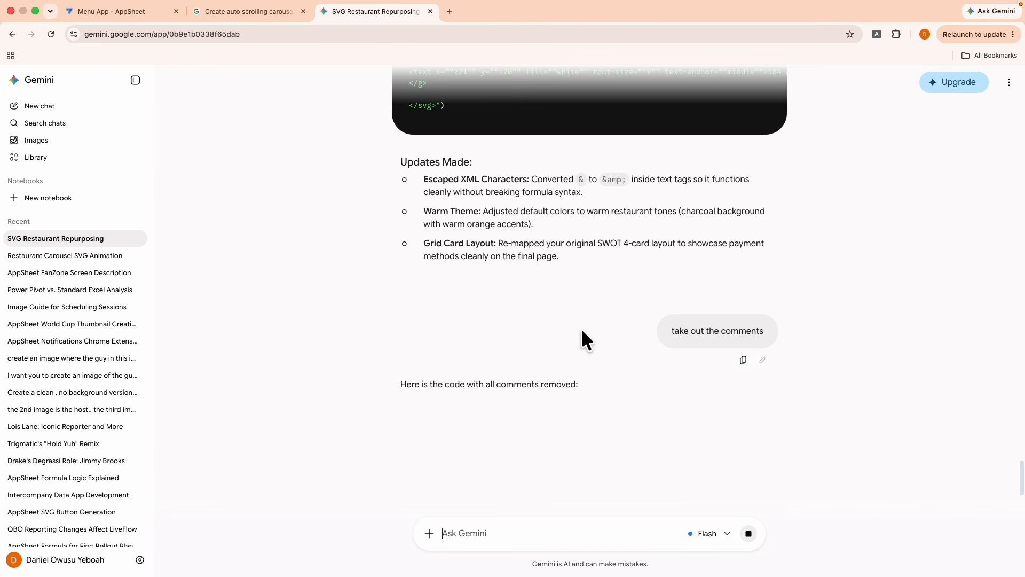
{"action": "scroll", "coordinate": [601, 357], "scroll_direction": "up", "scroll_amount": 6}
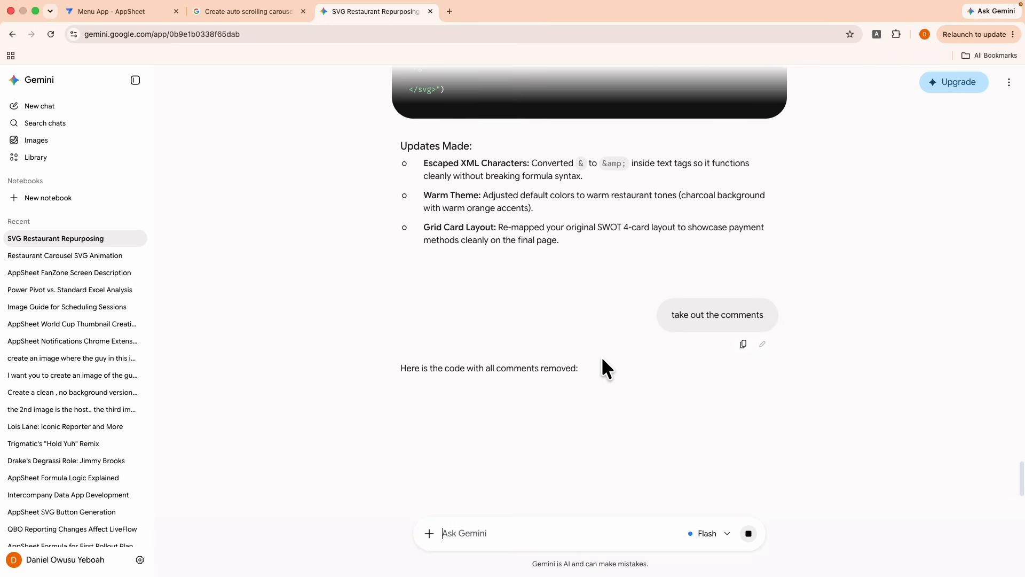
{"action": "scroll", "coordinate": [601, 357], "scroll_direction": "down", "scroll_amount": 3}
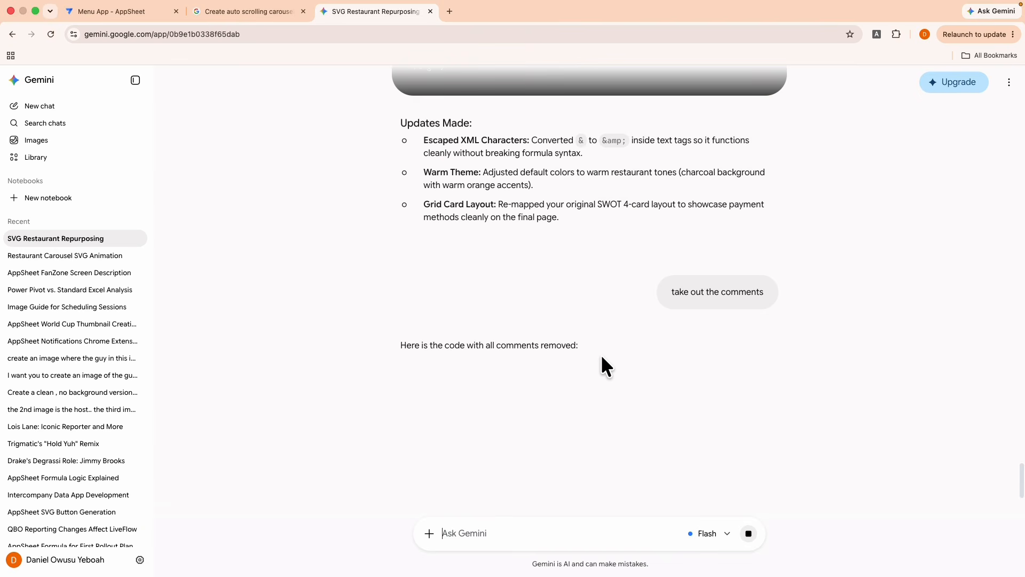
{"action": "scroll", "coordinate": [617, 389], "scroll_direction": "down", "scroll_amount": 5}
{"action": "scroll", "coordinate": [617, 369], "scroll_direction": "up", "scroll_amount": 16}
{"action": "left_click", "coordinate": [772, 290]}
Return to the Menu App editor and open the Carousel column's settings from the Menu_Detail view.
{"action": "left_click", "coordinate": [110, 12]}
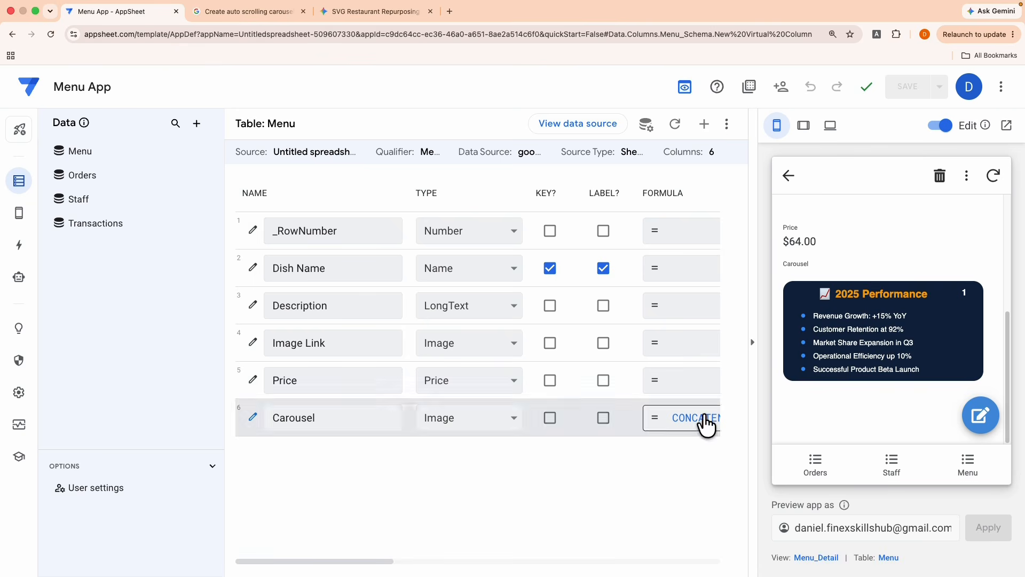
{"action": "left_click", "coordinate": [982, 259]}
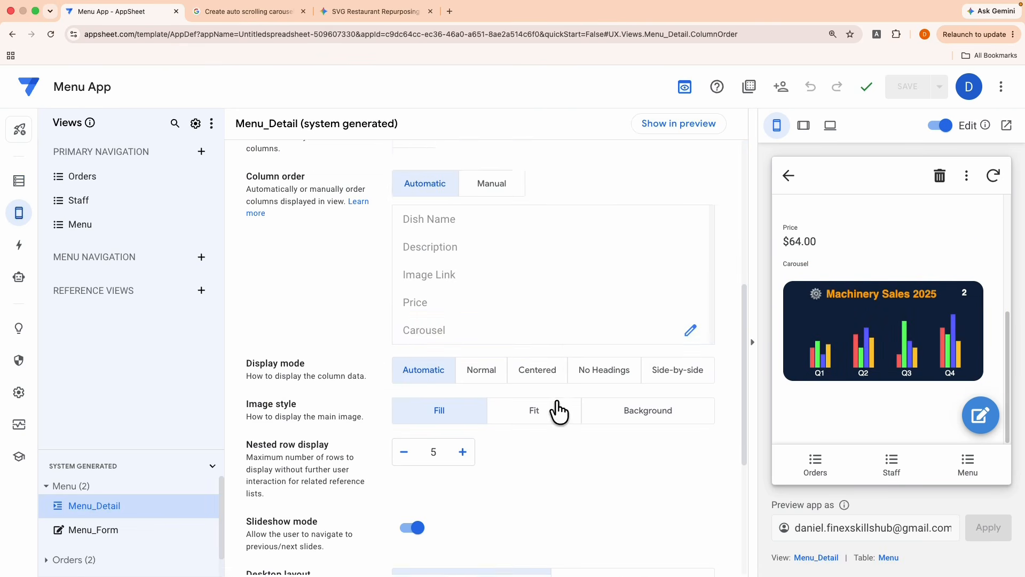
{"action": "scroll", "coordinate": [593, 380], "scroll_direction": "down", "scroll_amount": 2}
{"action": "left_click", "coordinate": [690, 300]}
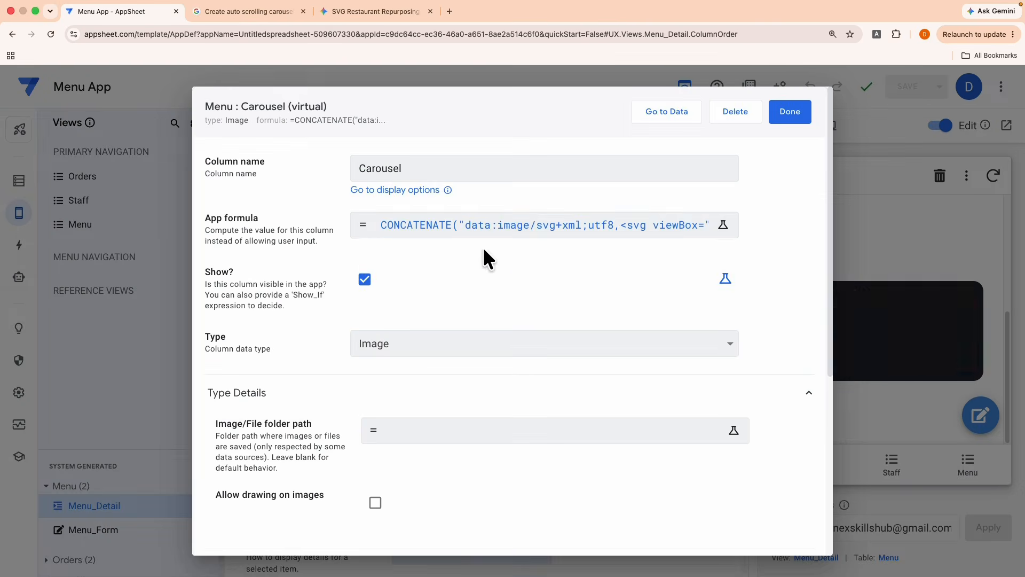
Replace the Carousel column's app formula with the copied restaurant SVG code, and save the app to preview the carousel.
{"action": "left_click", "coordinate": [488, 228]}
{"action": "key", "text": "ctrl+a"}
{"action": "key", "text": "ctrl+v"}
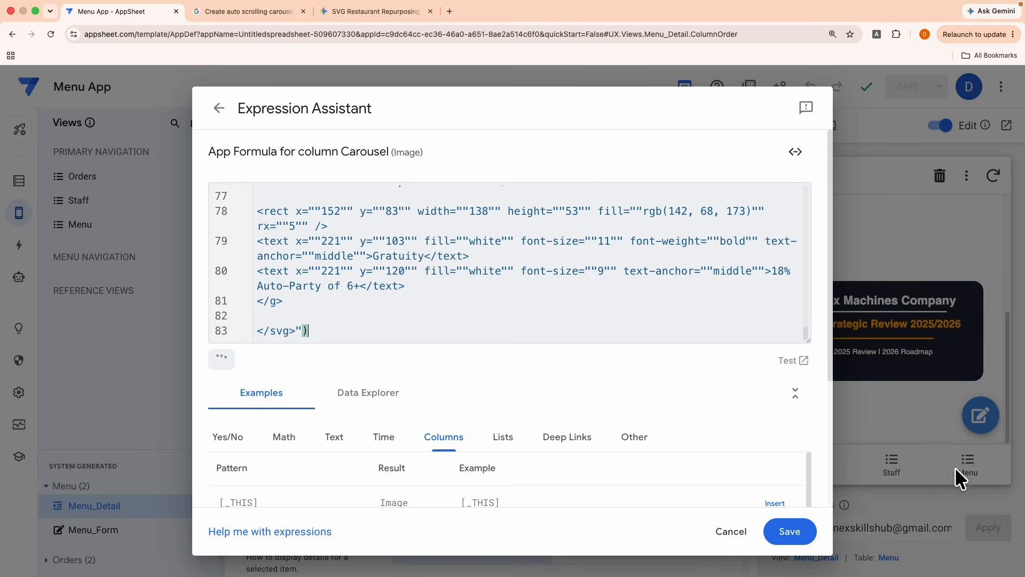
{"action": "left_click", "coordinate": [789, 532]}
{"action": "left_click", "coordinate": [796, 114]}
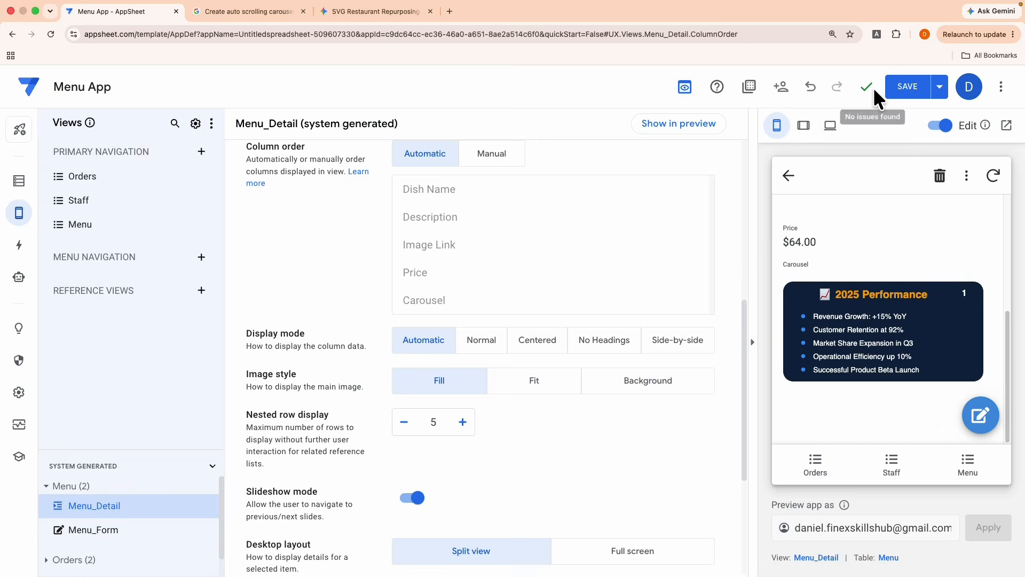
{"action": "left_click", "coordinate": [899, 88]}
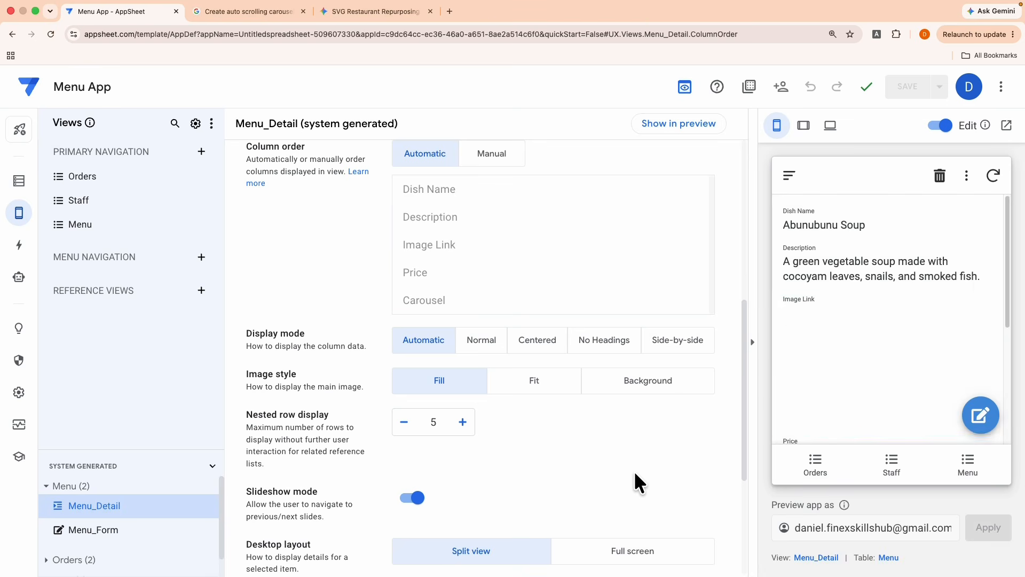
{"action": "scroll", "coordinate": [819, 414], "scroll_direction": "down", "scroll_amount": 5}
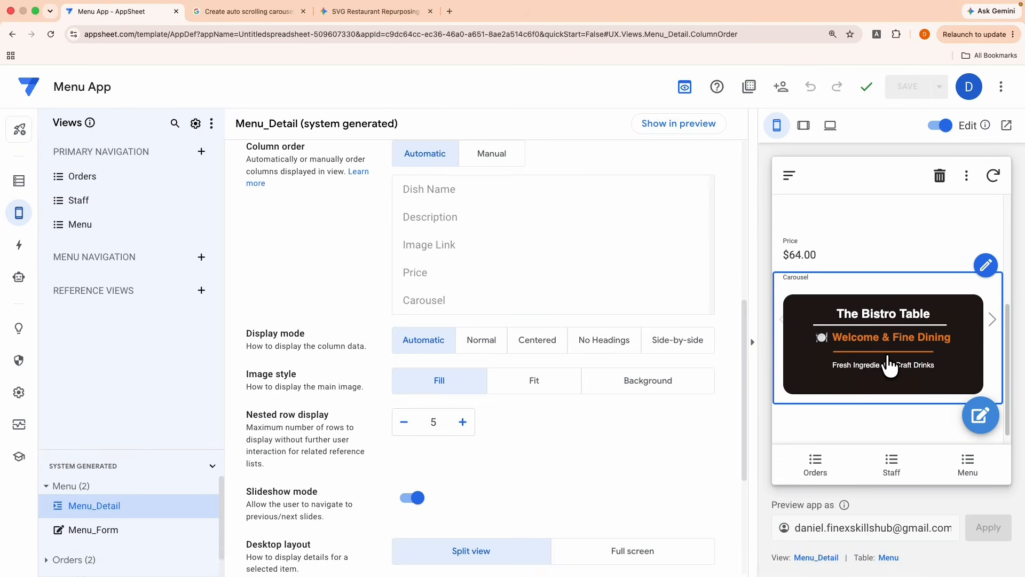